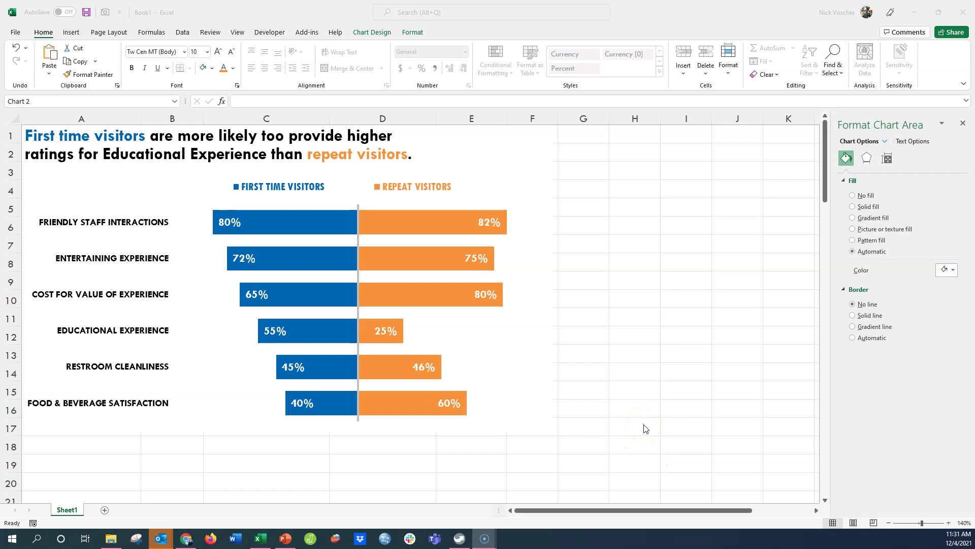
Look through the finished example diverging bar charts on the sheet, from the visitor ratings to the Teachers and Students chart
scroll(635, 406, "down", 4)
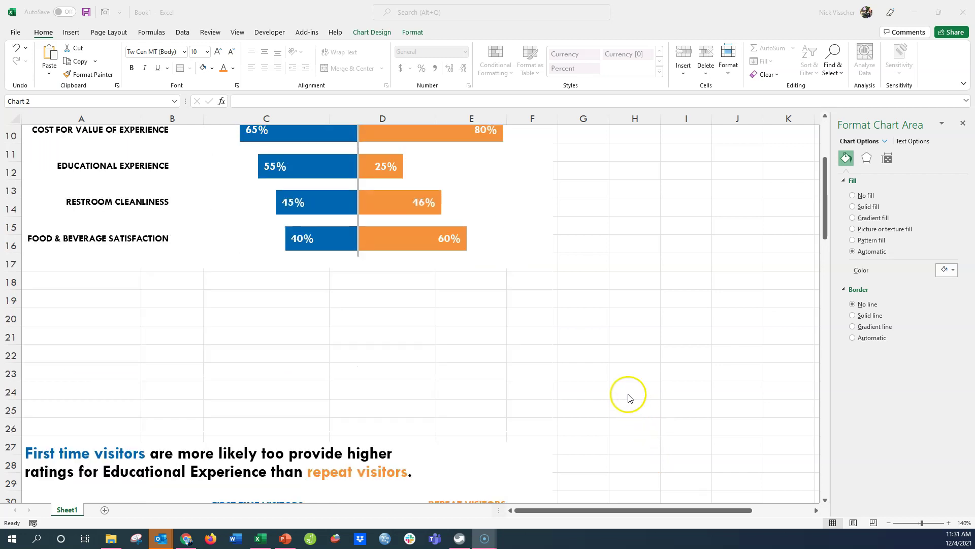
scroll(624, 393, "down", 4)
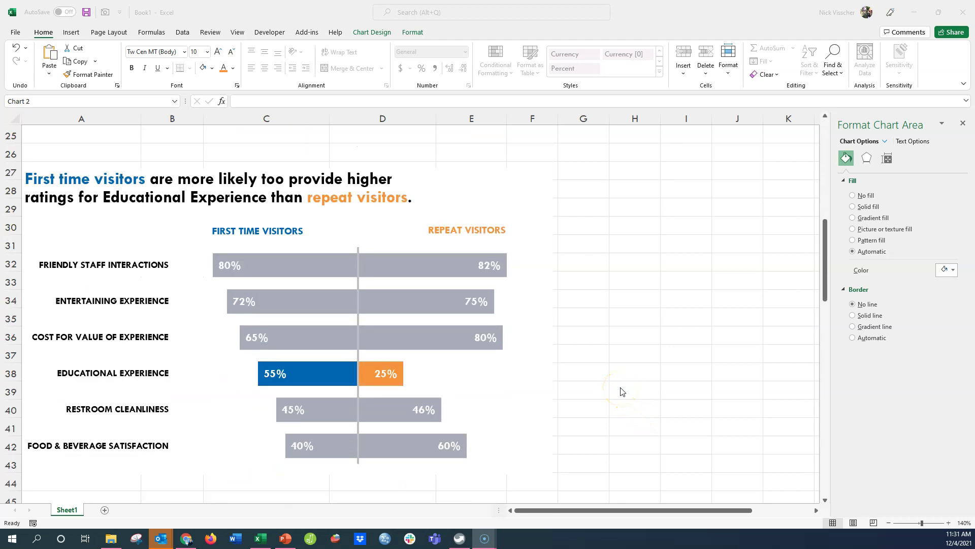
scroll(617, 387, "down", 1)
scroll(613, 384, "up", 1)
scroll(610, 383, "down", 6)
scroll(606, 382, "down", 5)
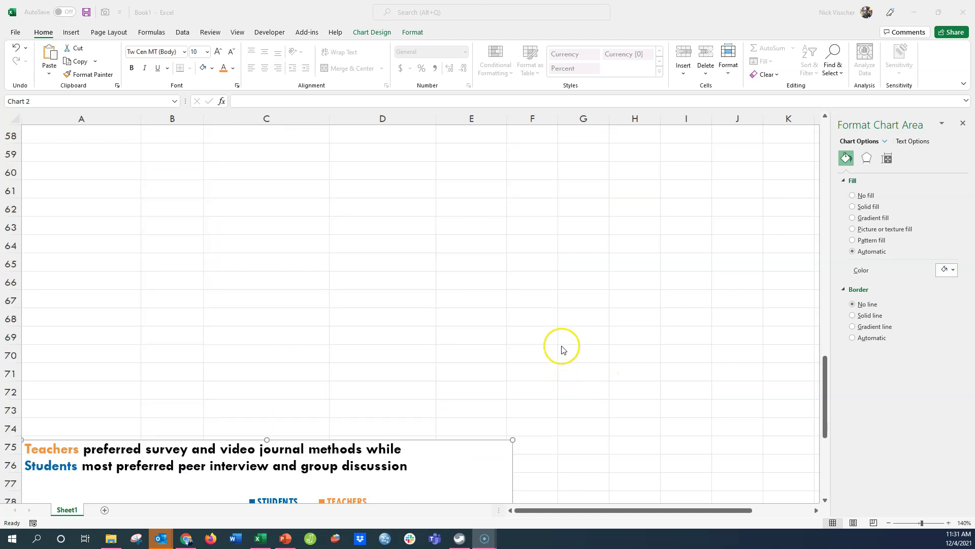
scroll(562, 349, "down", 5)
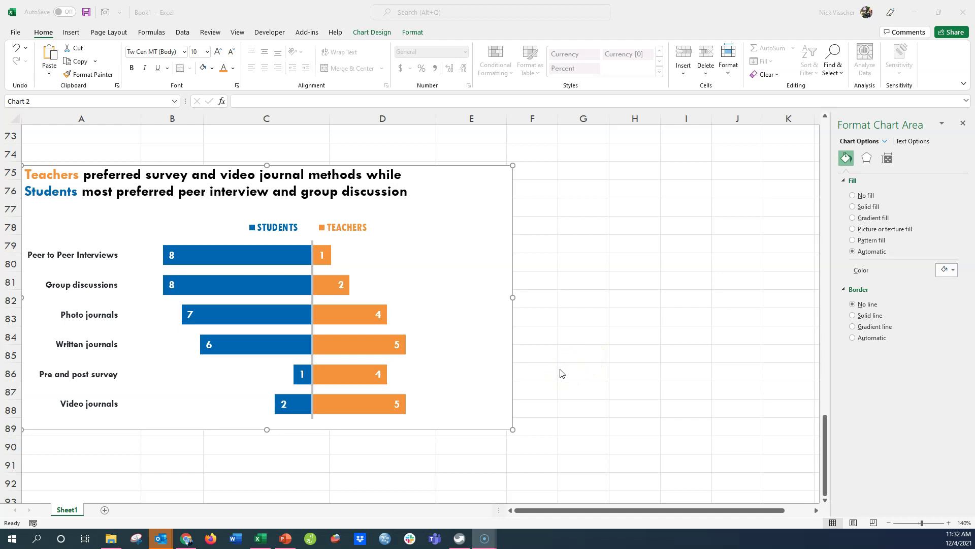
scroll(558, 373, "down", 6)
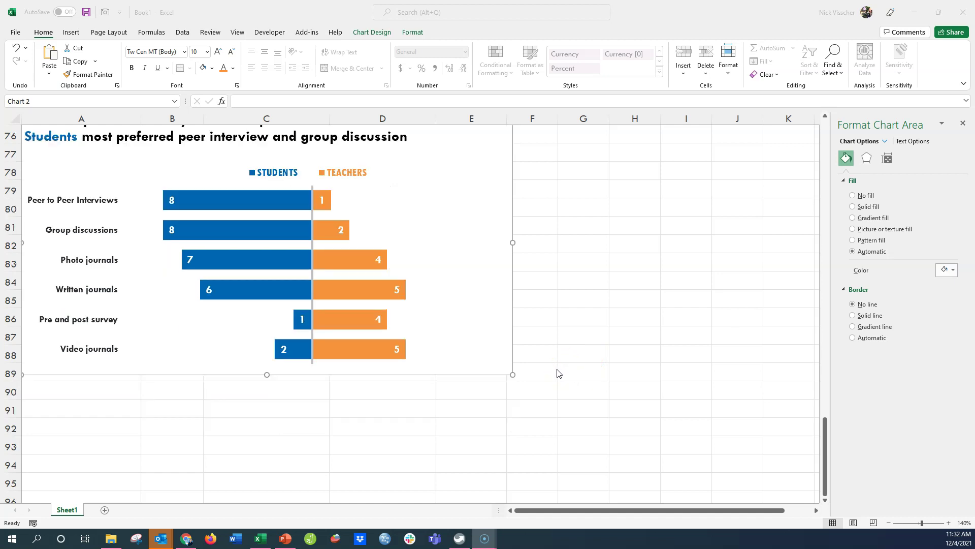
scroll(546, 374, "down", 2)
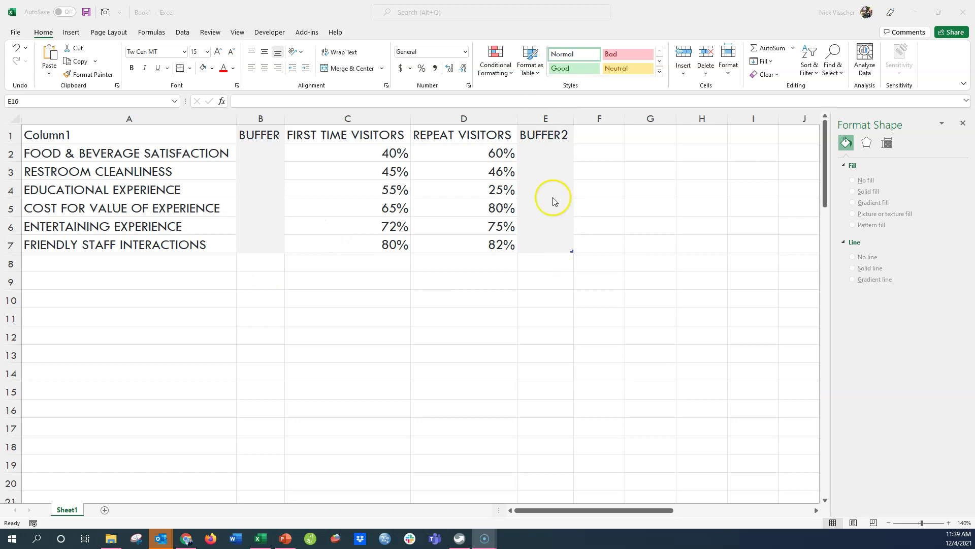
Fill the BUFFER column with the formula =1-[@[FIRST TIME VISITORS]], starting in cell B2
left_click(268, 148)
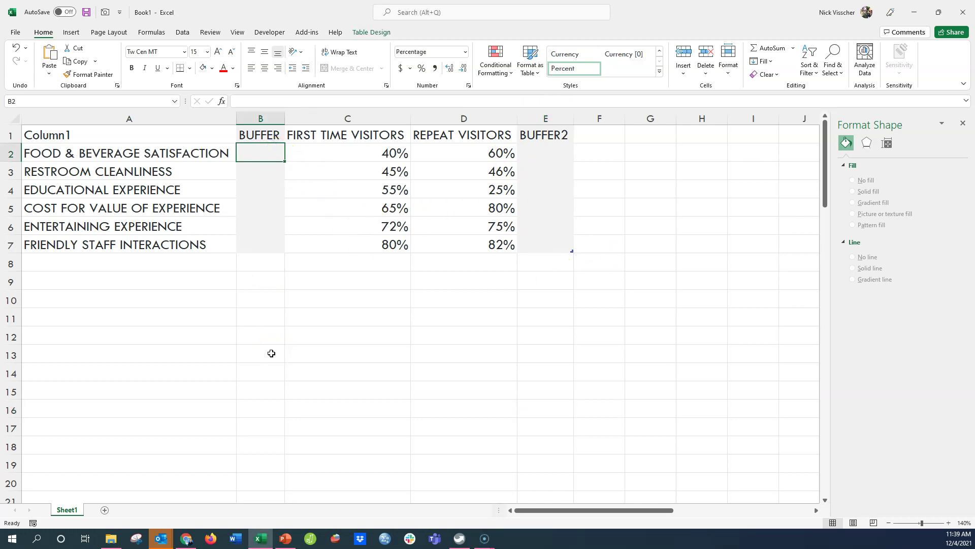
type("=1")
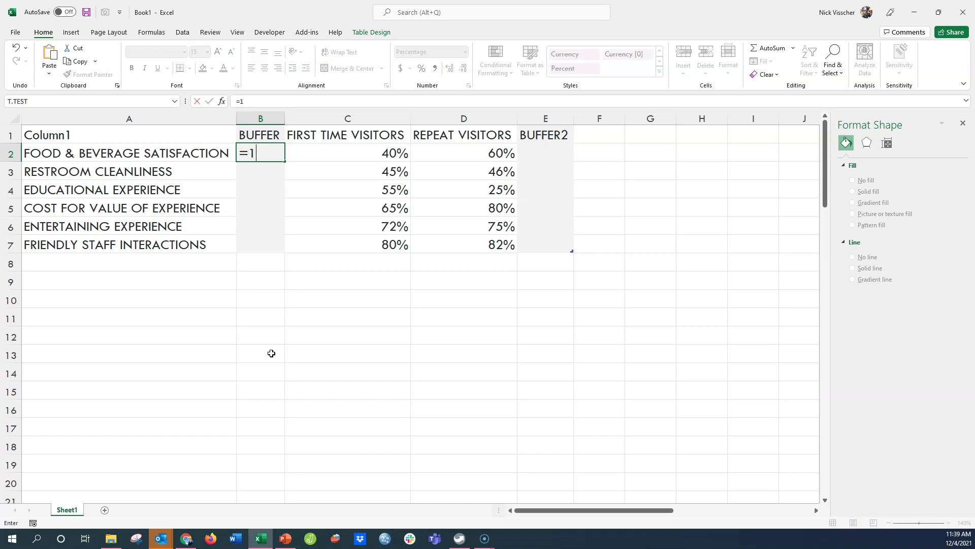
type("-")
left_click(338, 149)
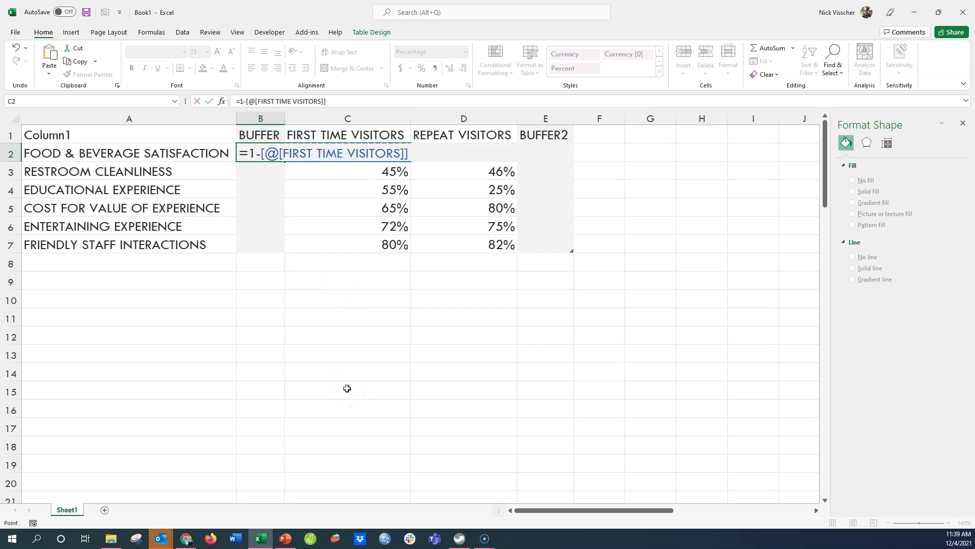
key("Return")
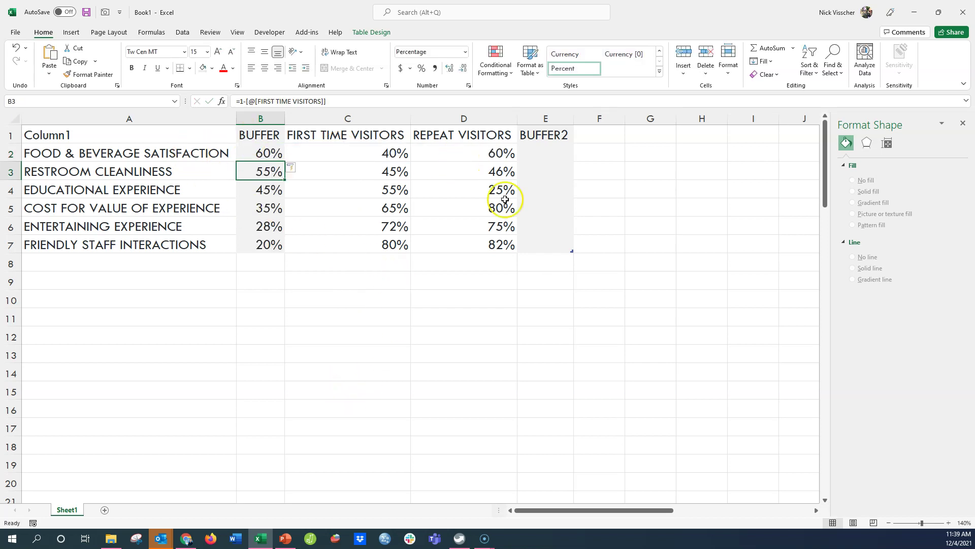
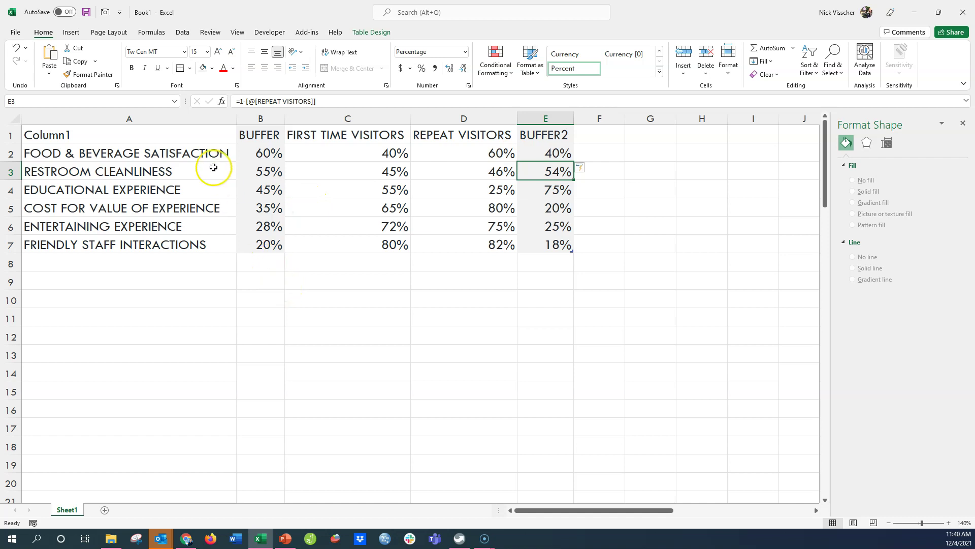
Insert a 2-D 100% Stacked Bar chart from the whole table, A1:E7
left_click_drag(206, 134, 543, 244)
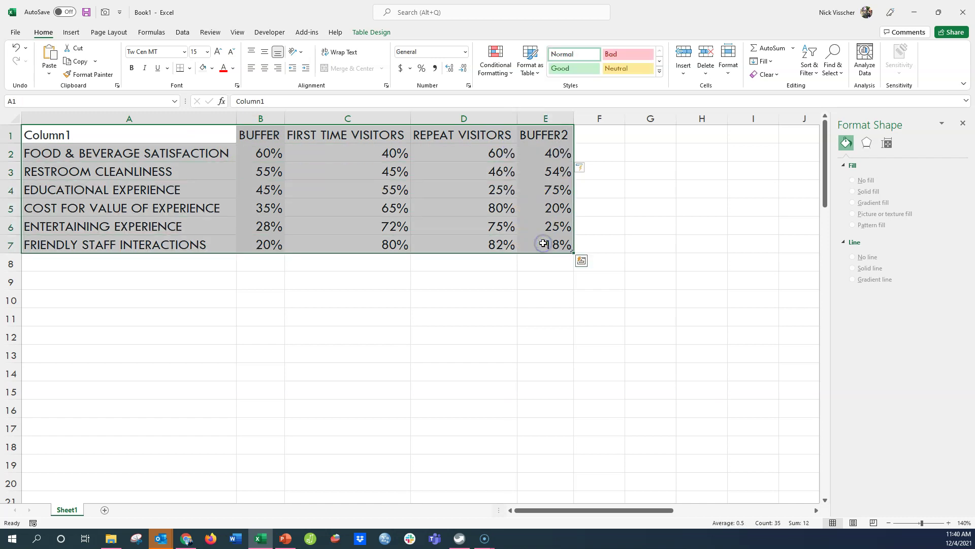
left_click(71, 32)
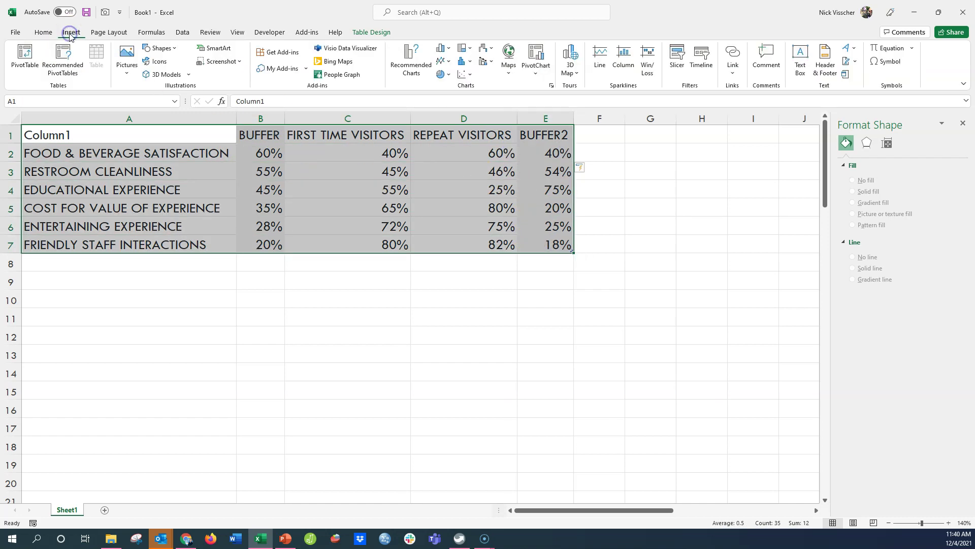
left_click(448, 49)
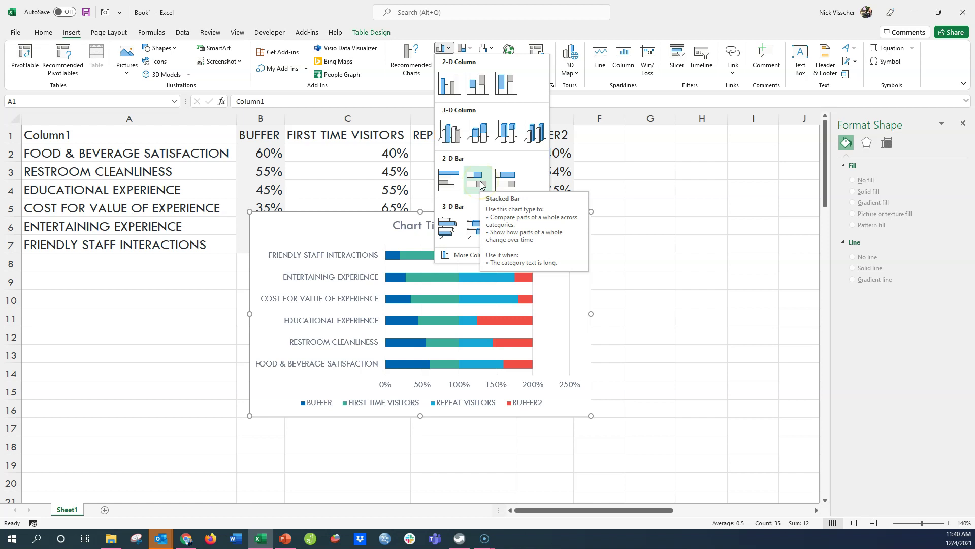
left_click(503, 184)
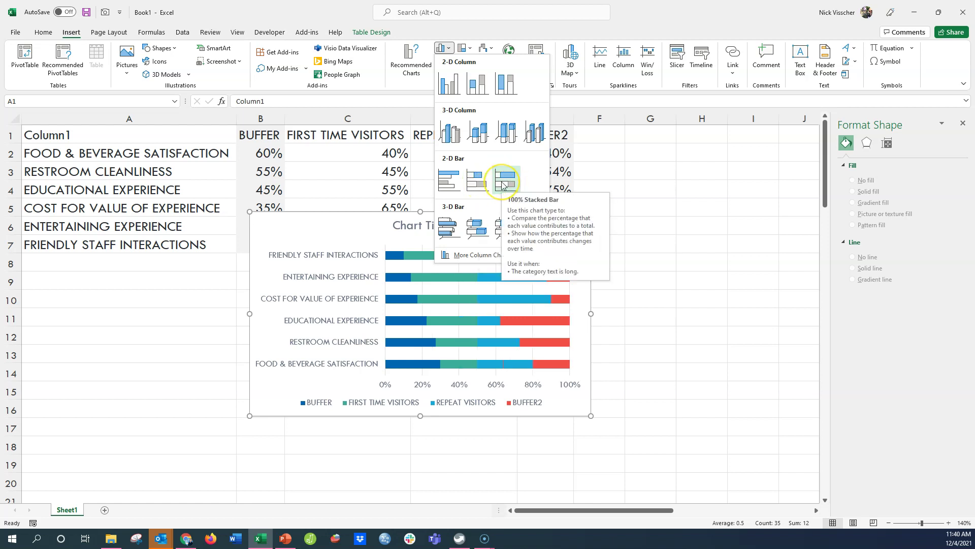
left_click(512, 178)
left_click(514, 176)
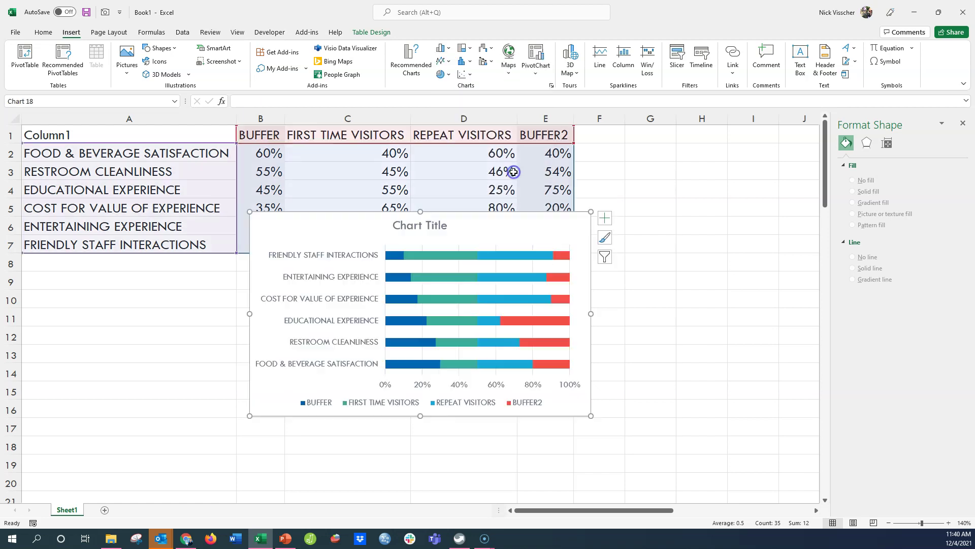
Move the chart directly below the data table and make it slightly taller
left_click_drag(343, 216, 327, 263)
left_click(251, 276)
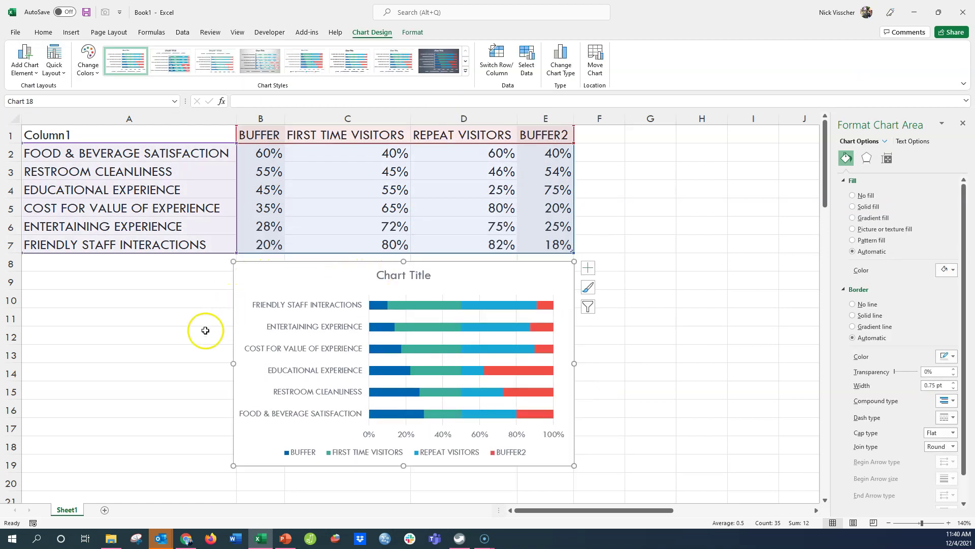
left_click_drag(404, 468, 404, 477)
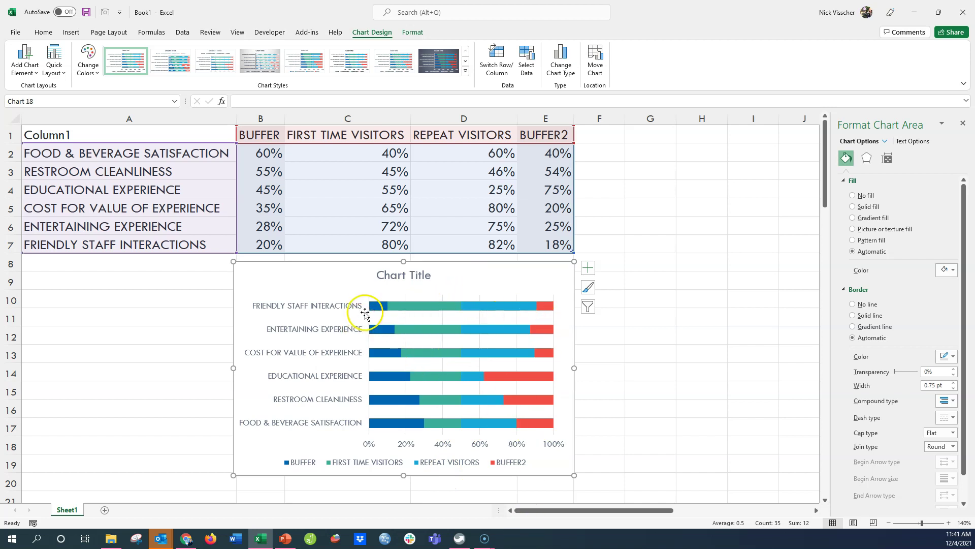
Hide the BUFFER series in the chart by giving its bars no fill and no border line
mouse_move(374, 307)
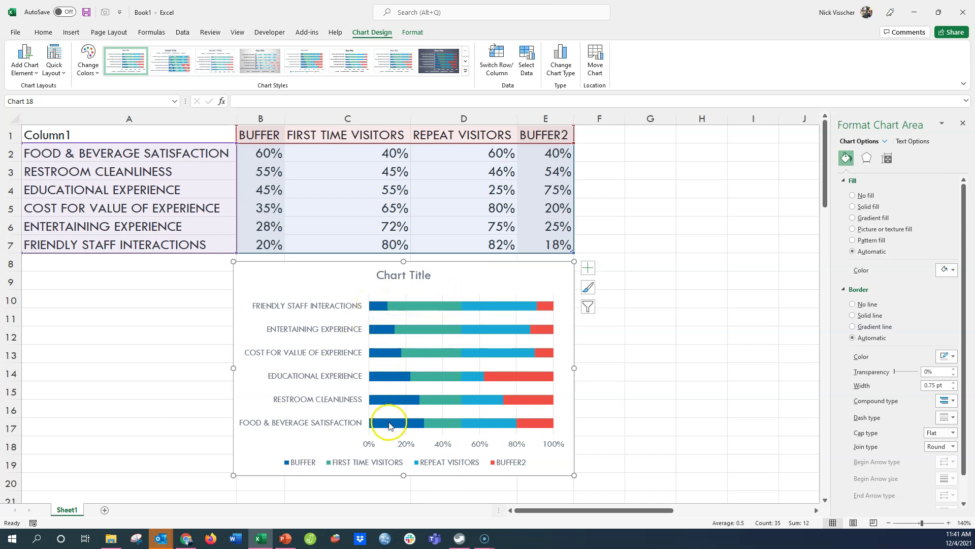
left_click(376, 309)
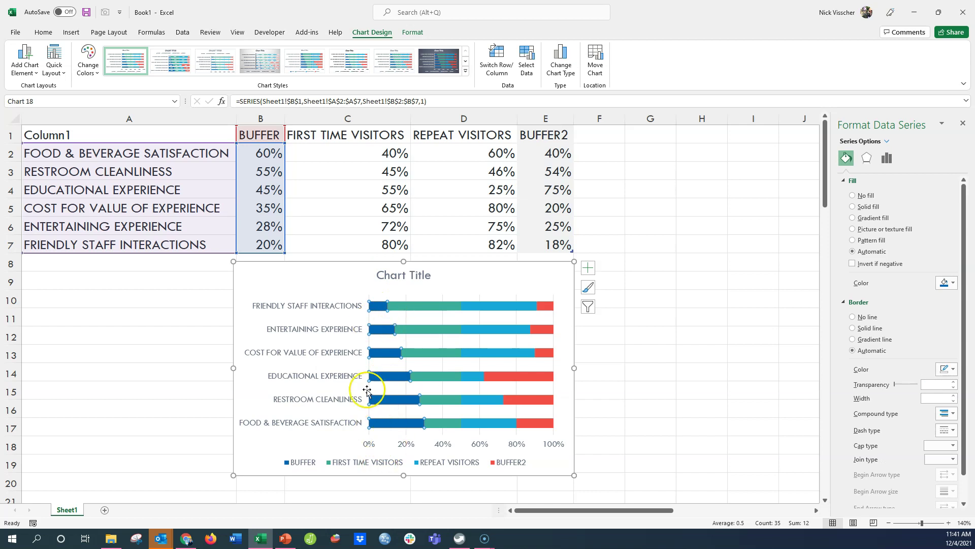
left_click(854, 196)
left_click(853, 296)
left_click(720, 359)
Hide the BUFFER2 series in the chart by giving its bars no fill and no border line
left_click(551, 308)
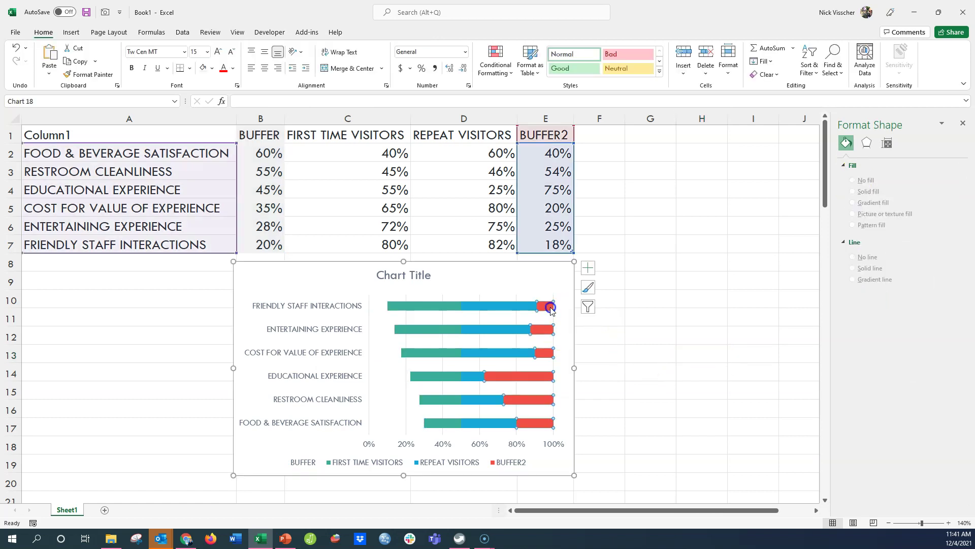
left_click(856, 197)
left_click(854, 298)
left_click(643, 366)
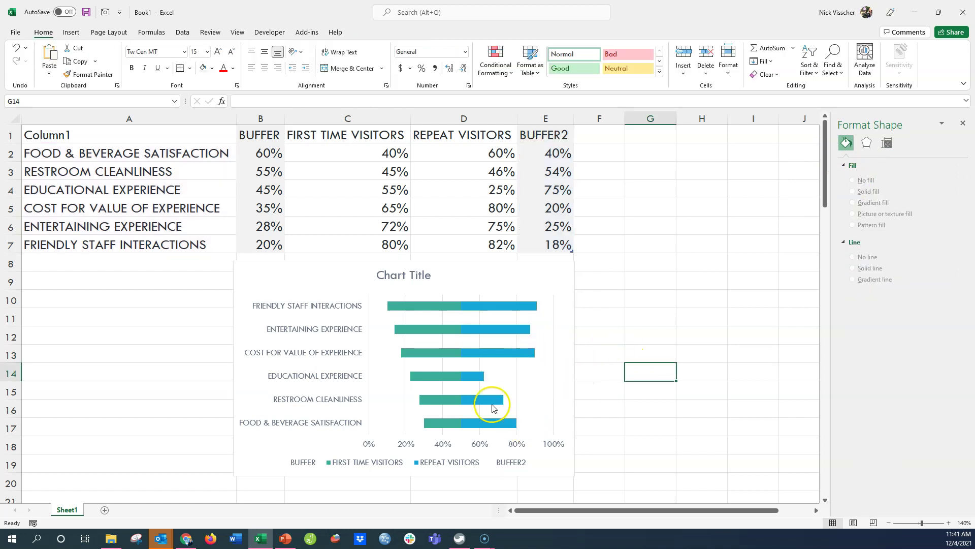
Widen the chart to about column F and make its horizontal percentage axis labels white at font size 5
left_click(552, 445)
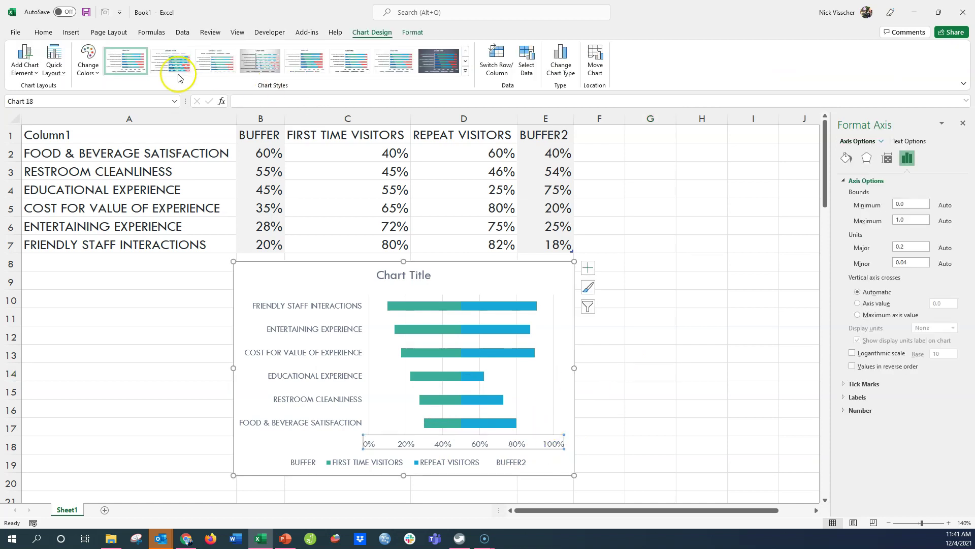
left_click(44, 32)
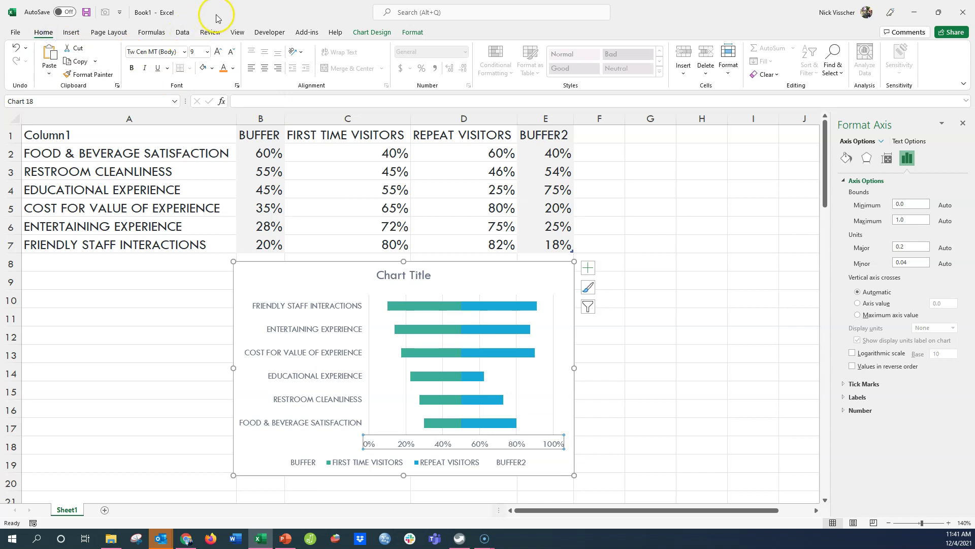
left_click_drag(574, 365, 629, 370)
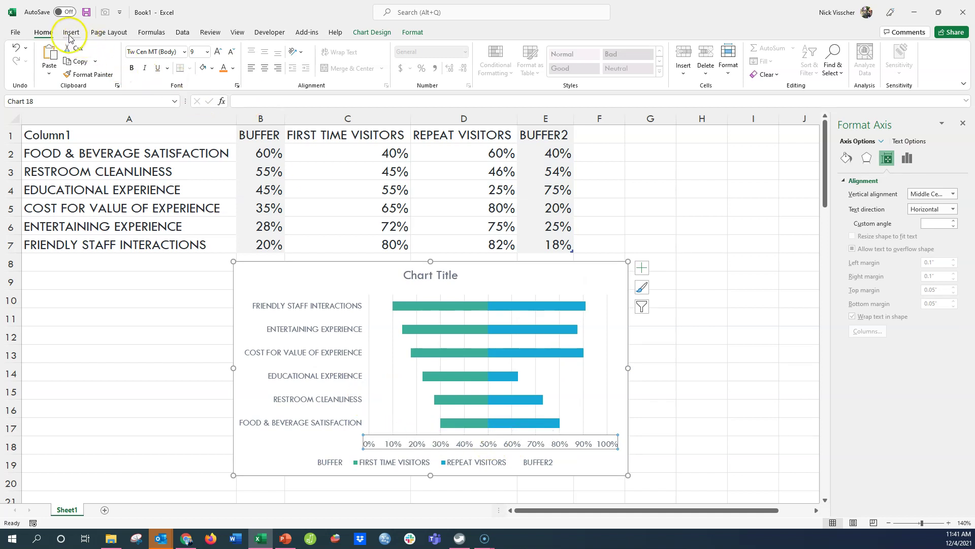
left_click(231, 53)
left_click(232, 54)
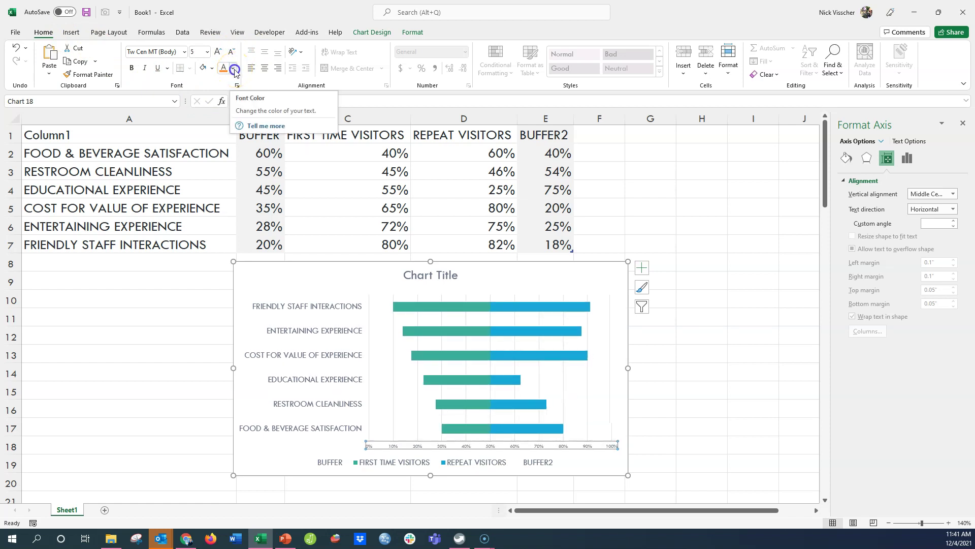
left_click(234, 73)
left_click(225, 113)
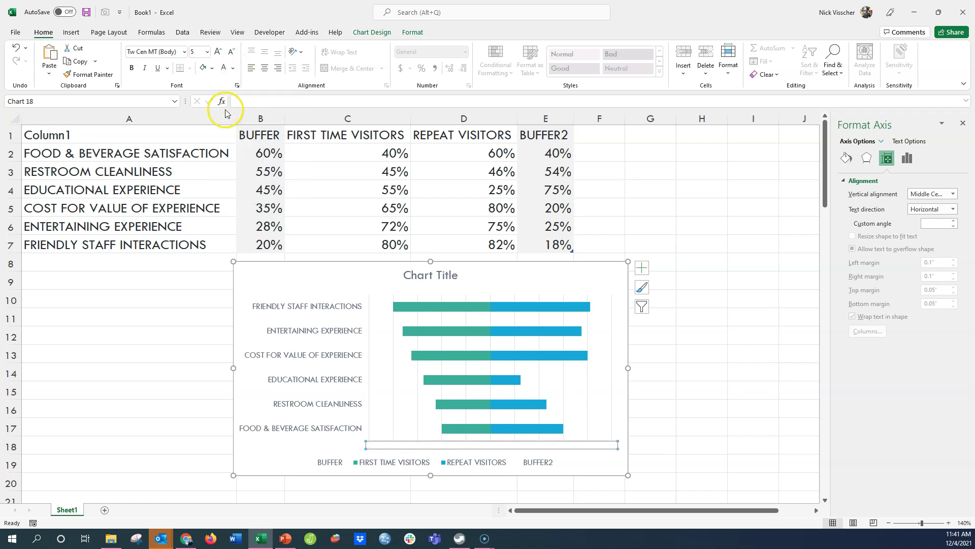
Delete the chart's vertical major gridlines
left_click(561, 387)
left_click(562, 376)
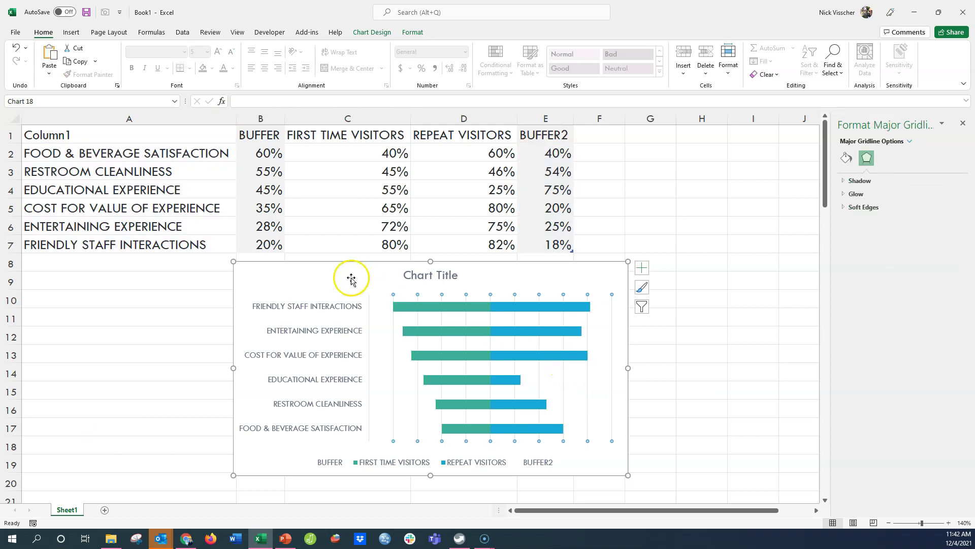
key("Escape")
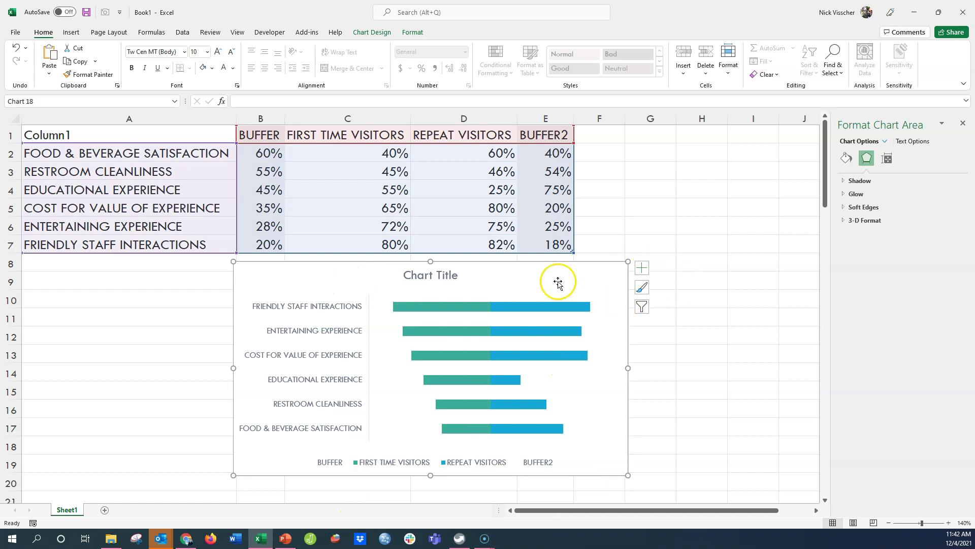
Move the chart title into the upper-left corner of the chart area
left_click(426, 276)
left_click_drag(424, 284, 365, 277)
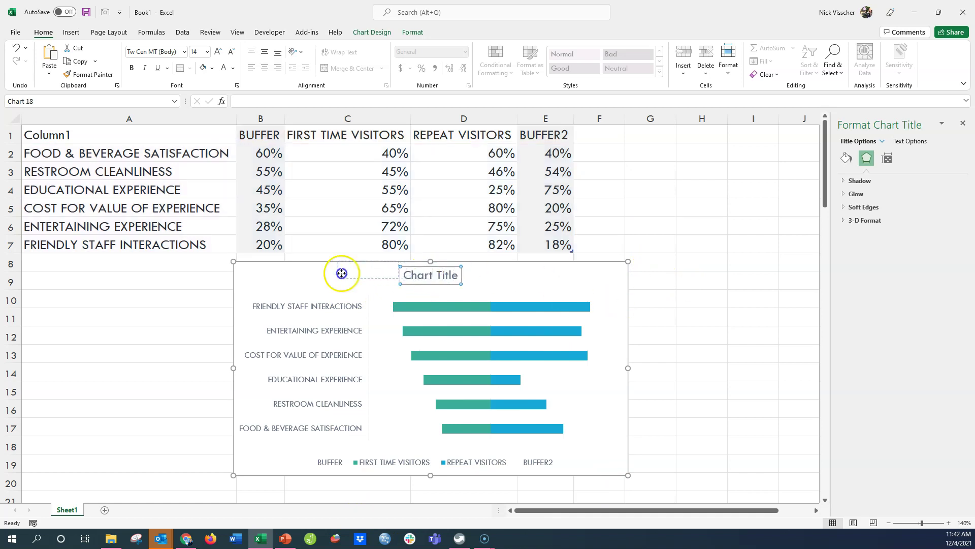
left_click_drag(244, 261, 242, 261)
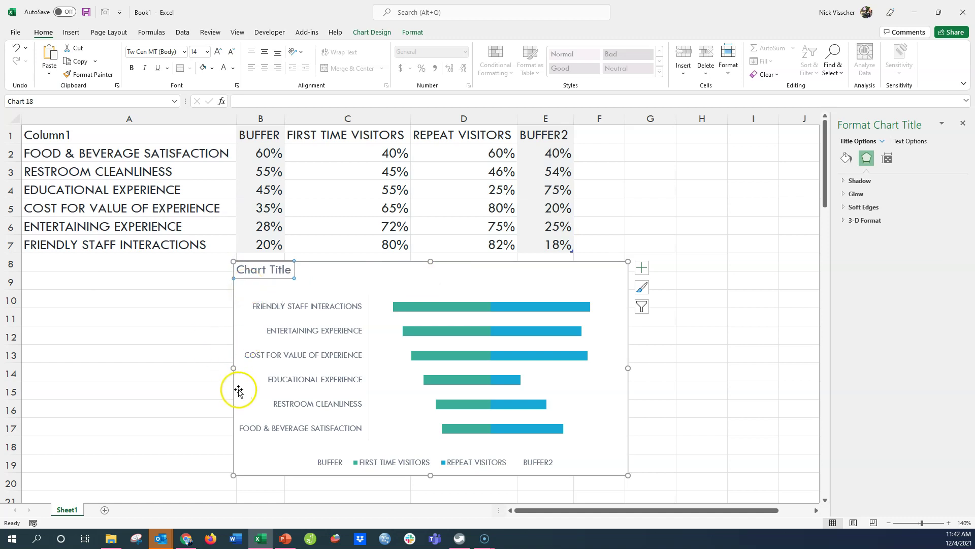
Try the left, right and top right legend positions, and place the chart legend at the top
left_click(489, 458)
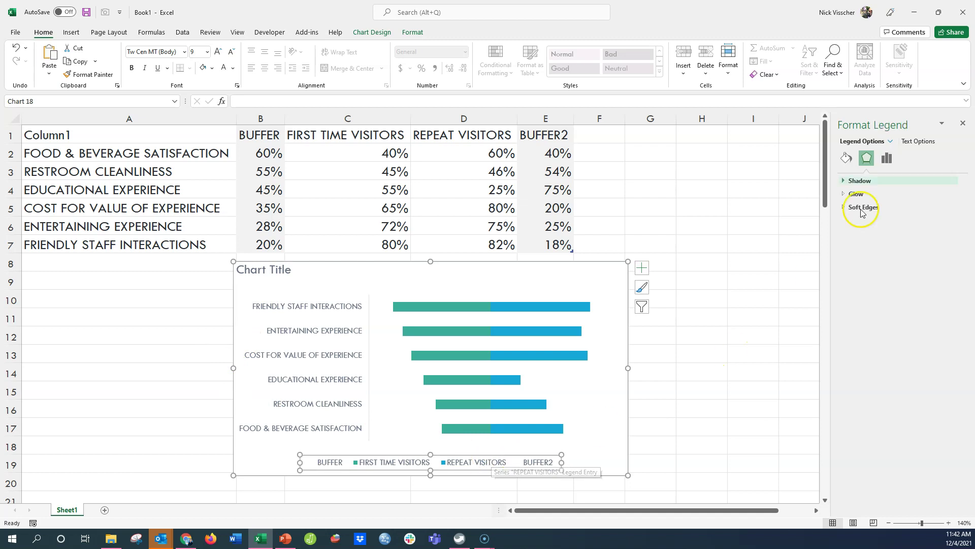
right_click(514, 456)
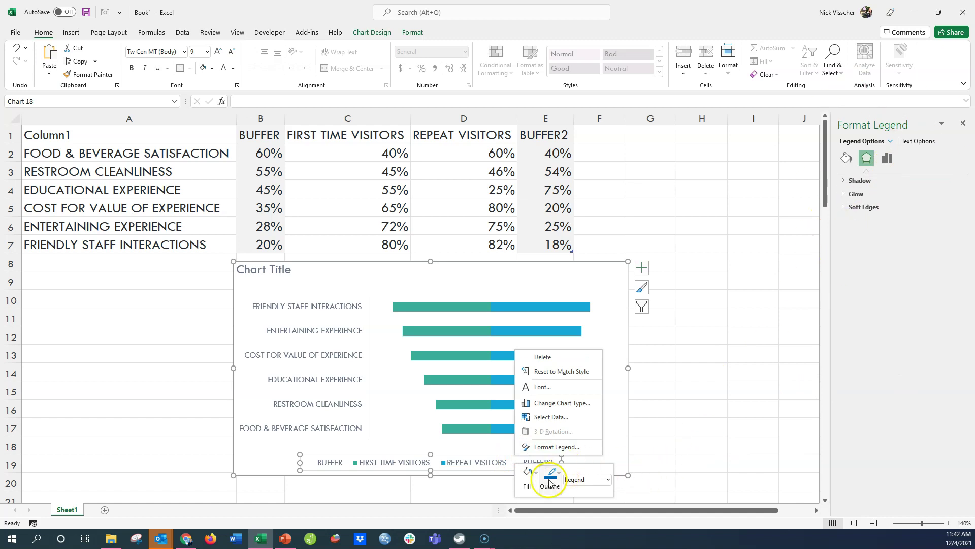
left_click(539, 447)
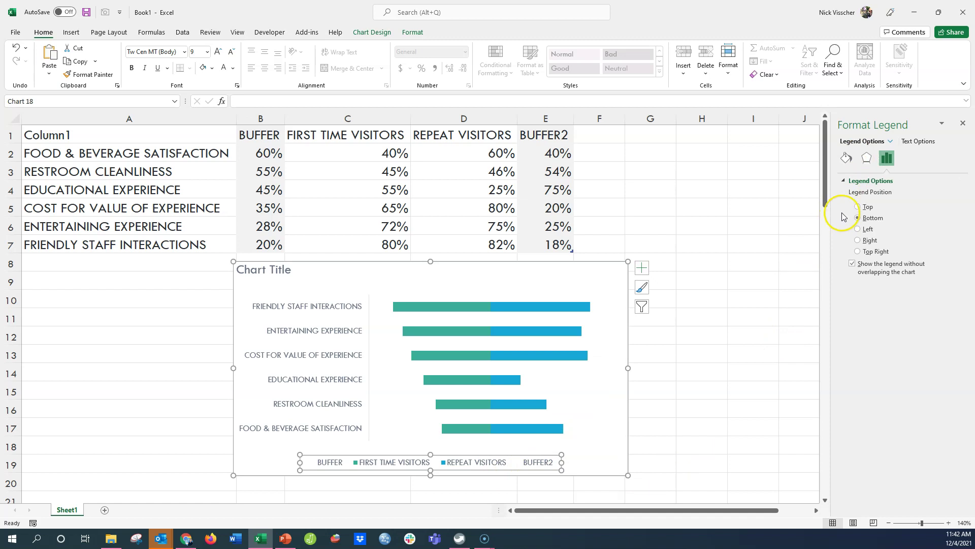
left_click(858, 207)
left_click(858, 229)
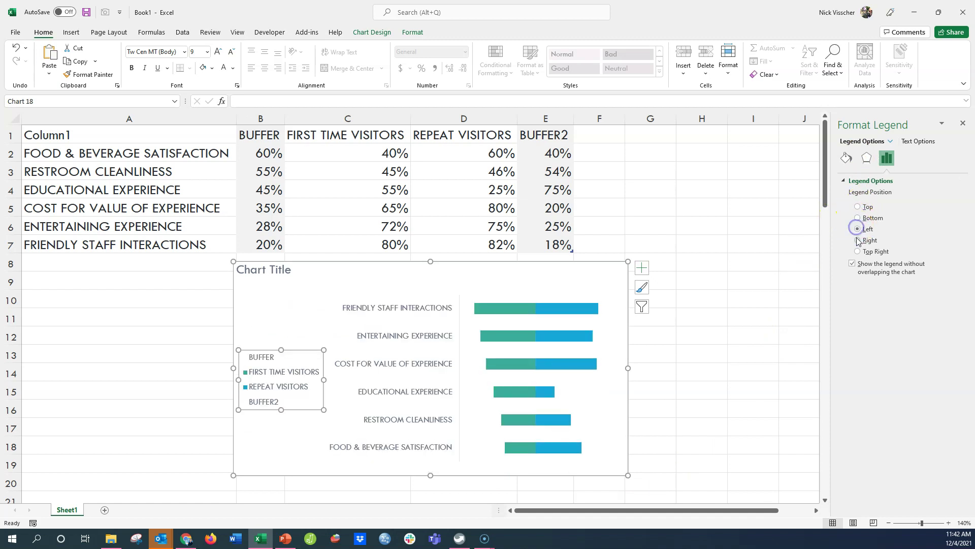
left_click(858, 241)
left_click(858, 252)
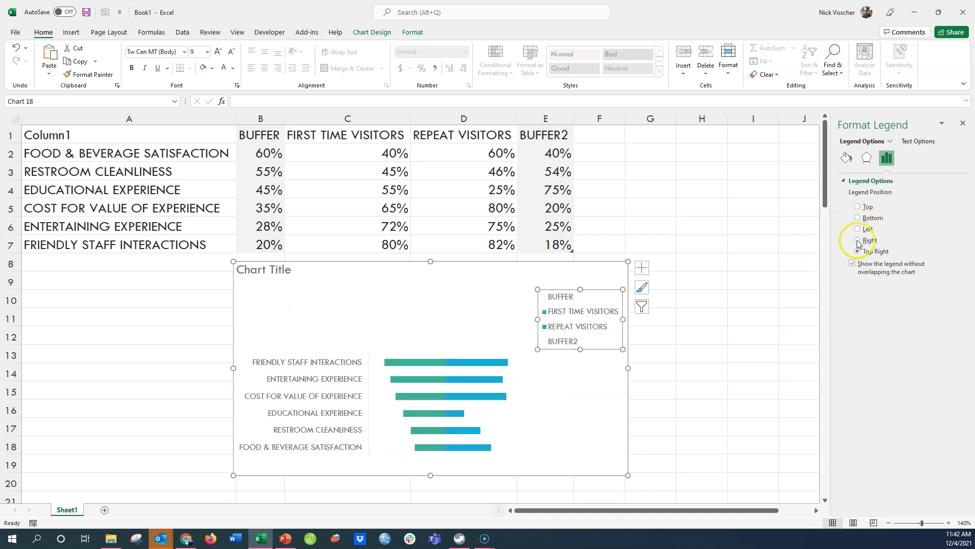
left_click(858, 207)
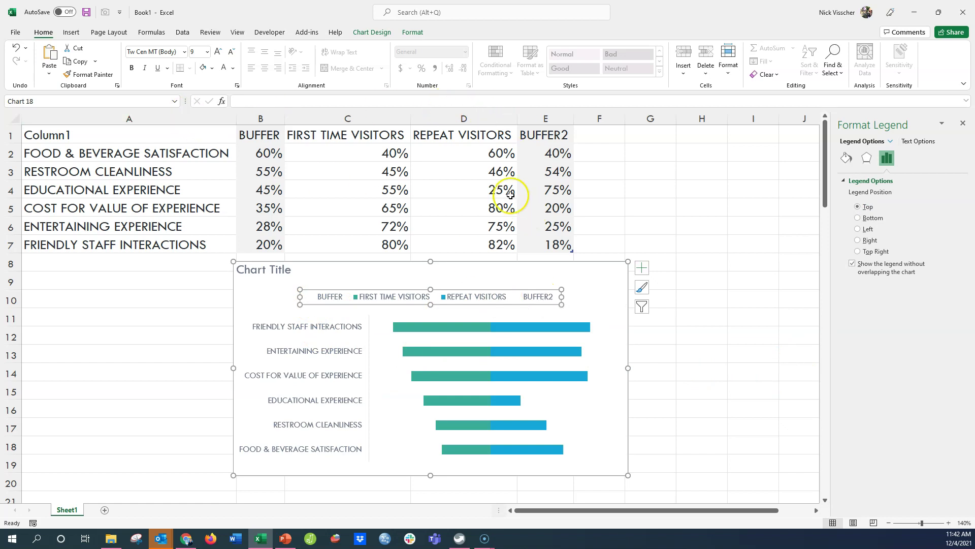
Delete the BUFFER and BUFFER2 legend entries and widen the legend so the remaining two entries spread above the bars
left_click(326, 299)
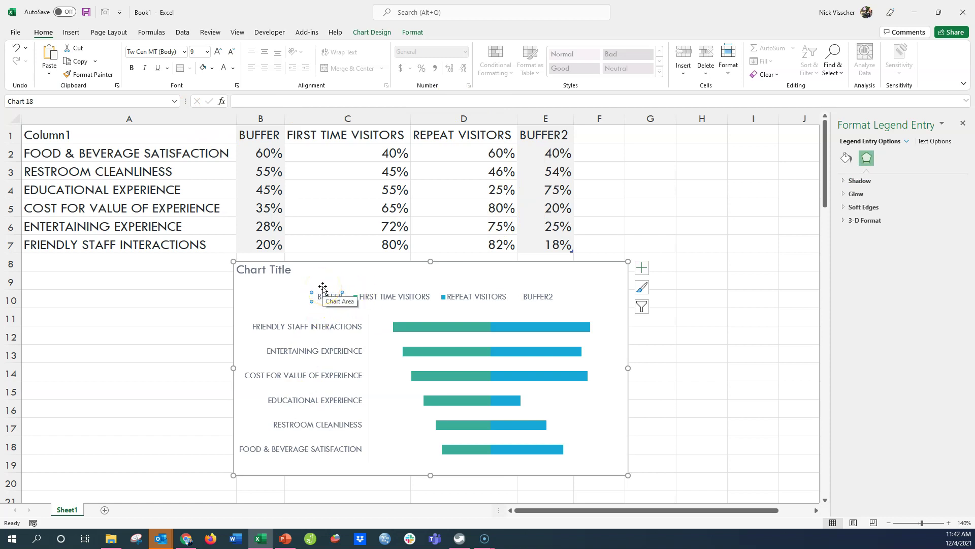
key("Delete")
left_click(517, 295)
left_click(517, 297)
key("Delete")
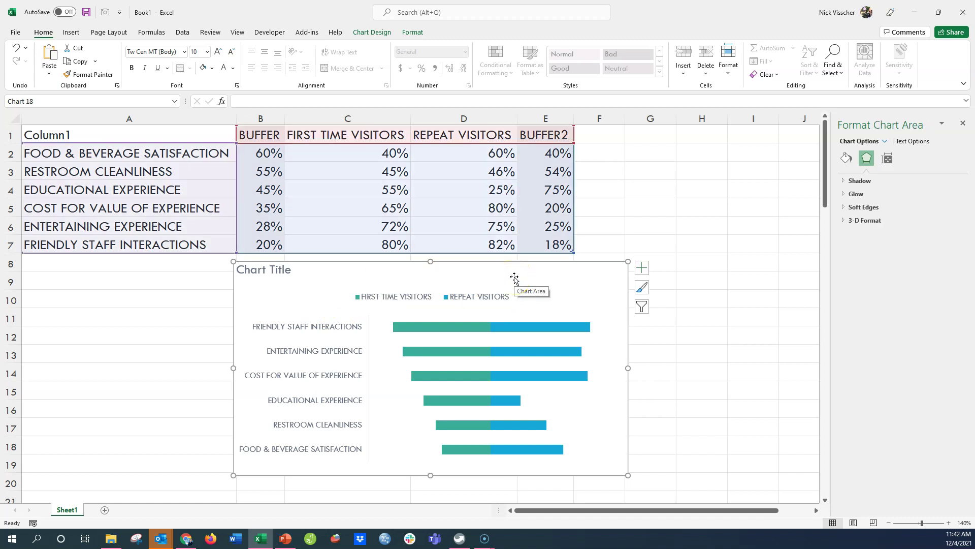
left_click_drag(475, 301, 611, 295)
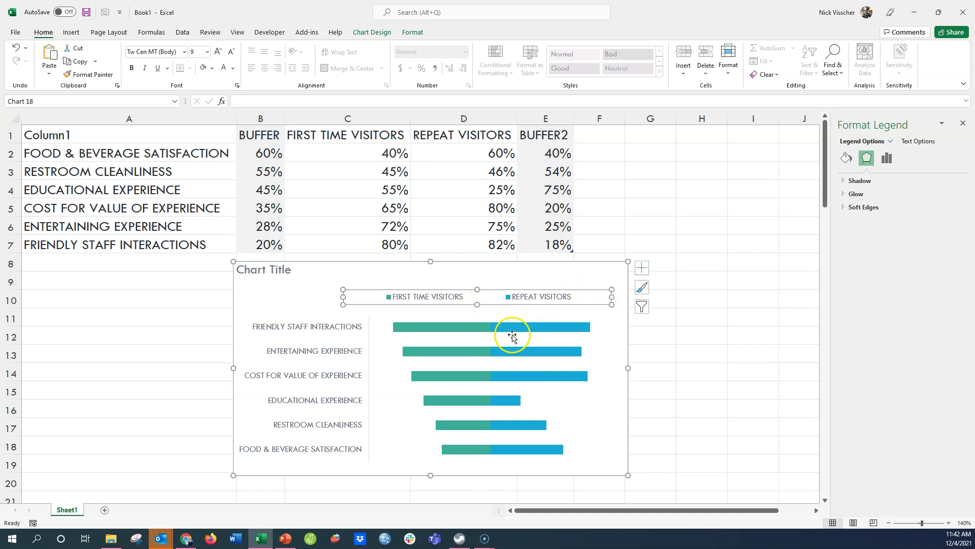
Fill the FIRST TIME VISITORS bars with solid dark blue and the REPEAT VISITORS bars with solid orange
left_click(467, 328)
left_click(848, 158)
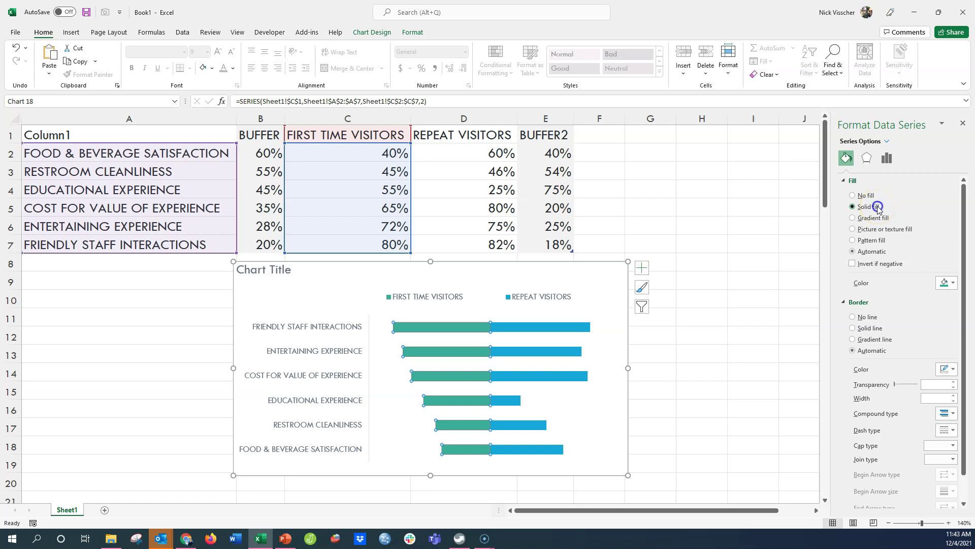
left_click(944, 283)
left_click(928, 309)
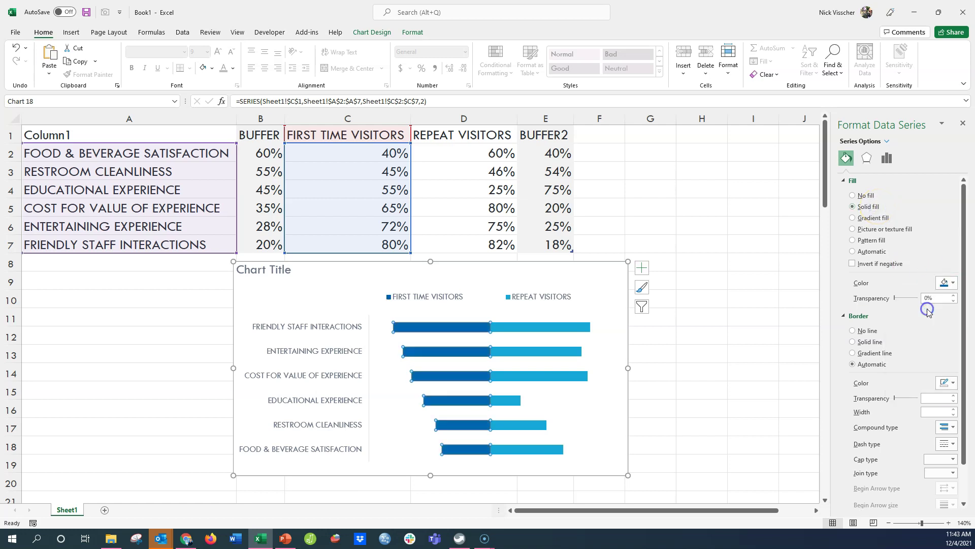
left_click(520, 327)
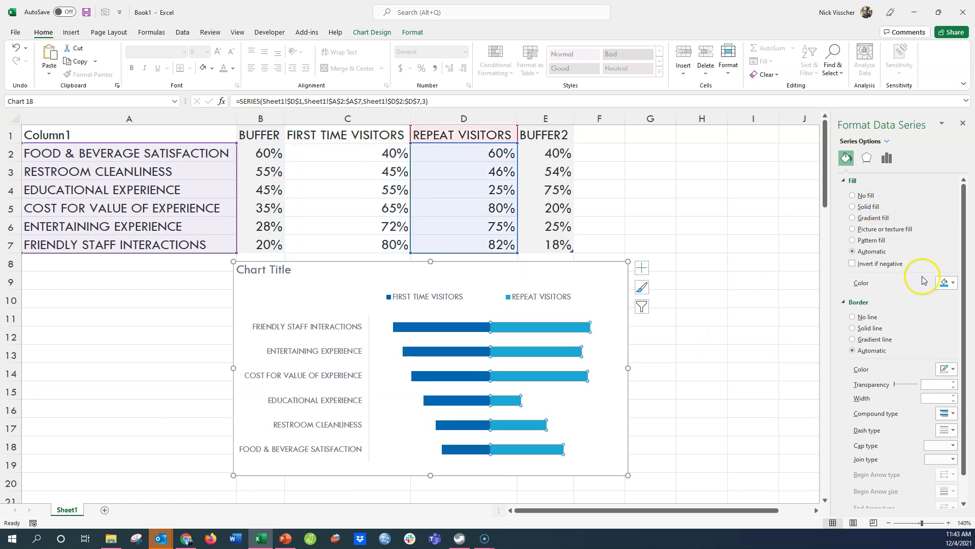
left_click(944, 283)
left_click(960, 310)
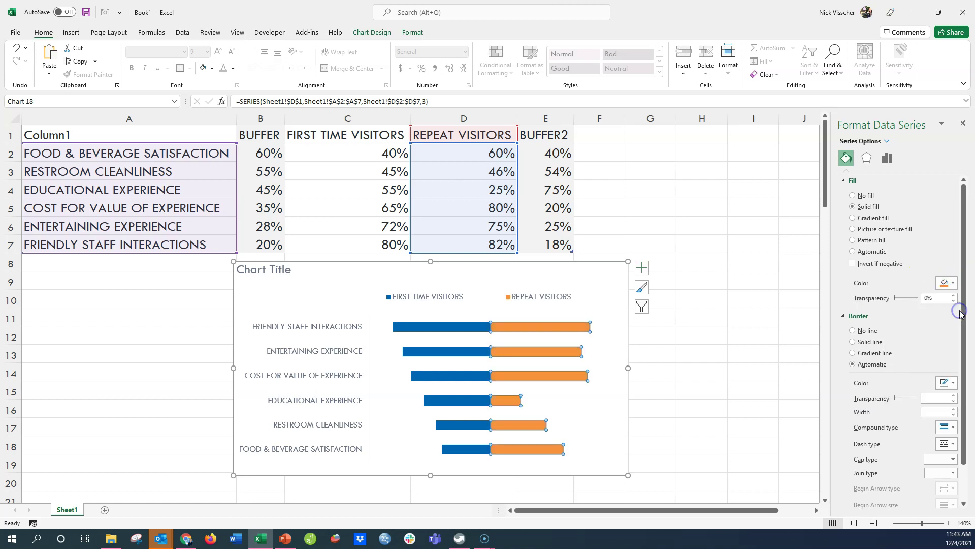
left_click(808, 372)
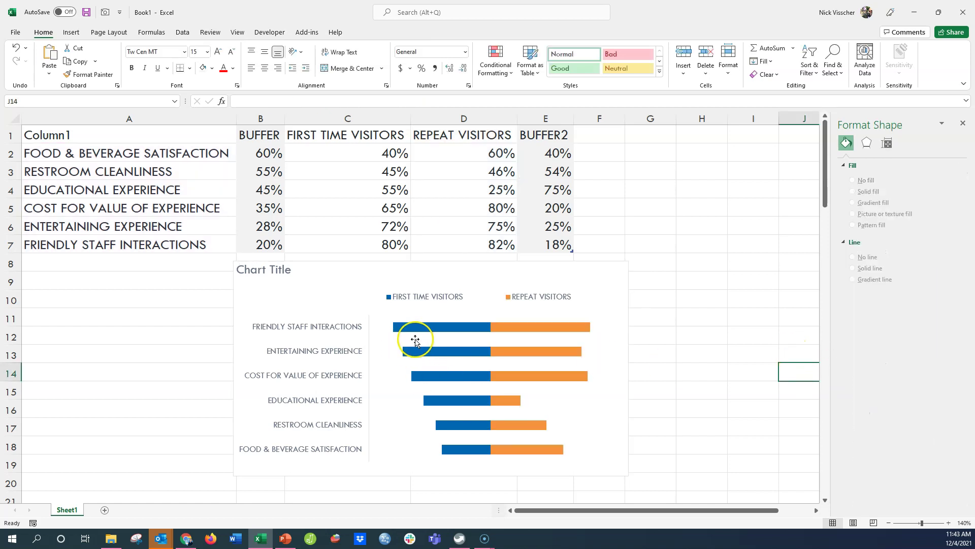
Thicken the chart bars by setting the series gap width to 50%
left_click(450, 325)
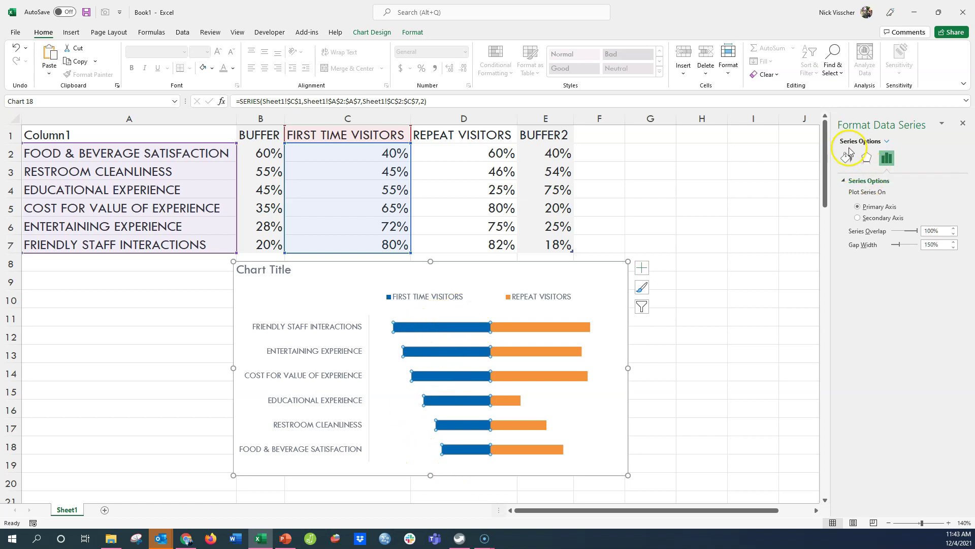
left_click(887, 141)
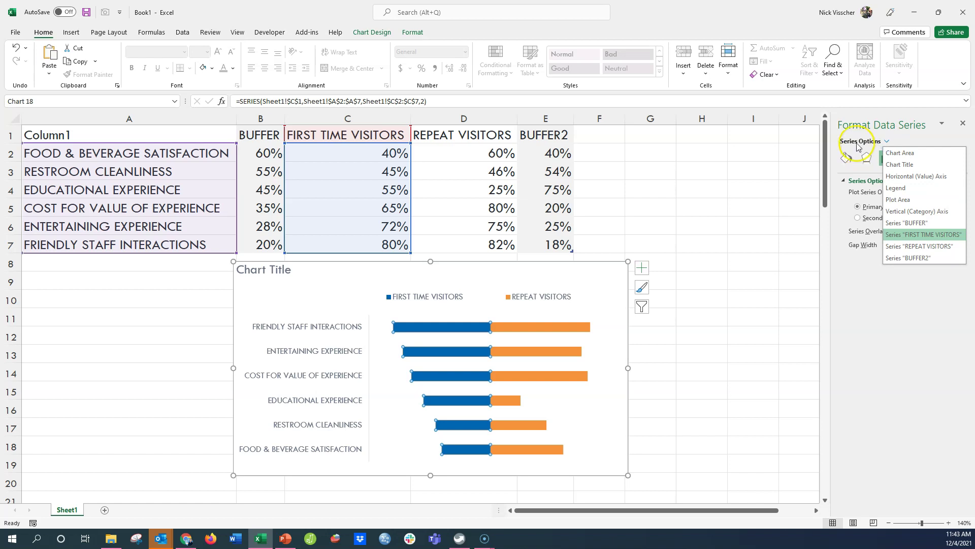
left_click(843, 143)
left_click(889, 157)
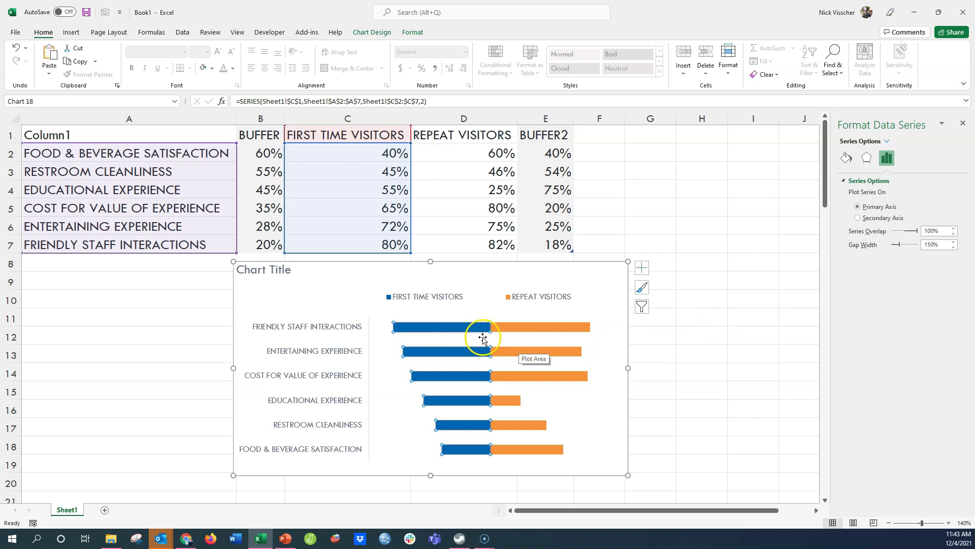
left_click(955, 247)
left_click(955, 247)
left_click(955, 247)
left_click(955, 248)
left_click(955, 247)
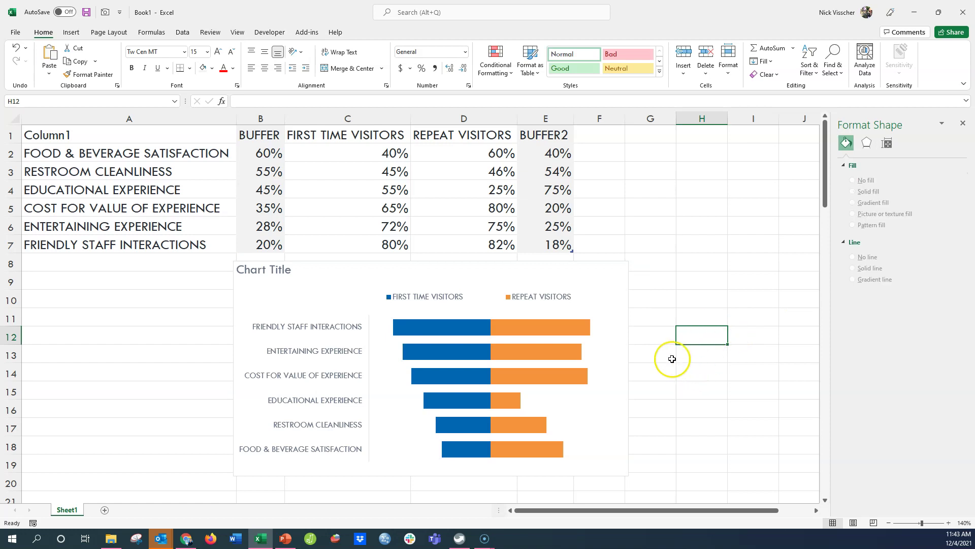
Add data labels to the FIRST TIME VISITORS bars in bold white text, positioned at Inside Base
left_click(399, 332)
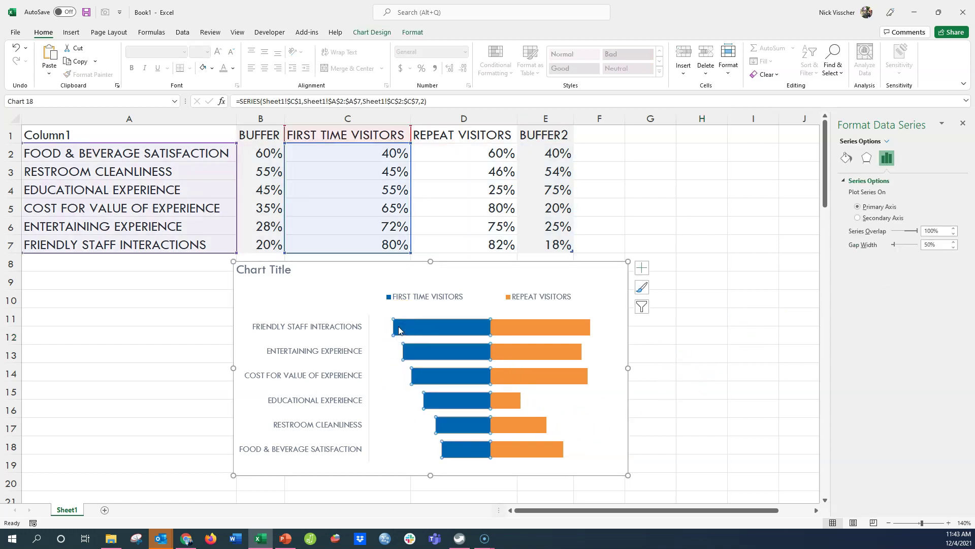
right_click(400, 331)
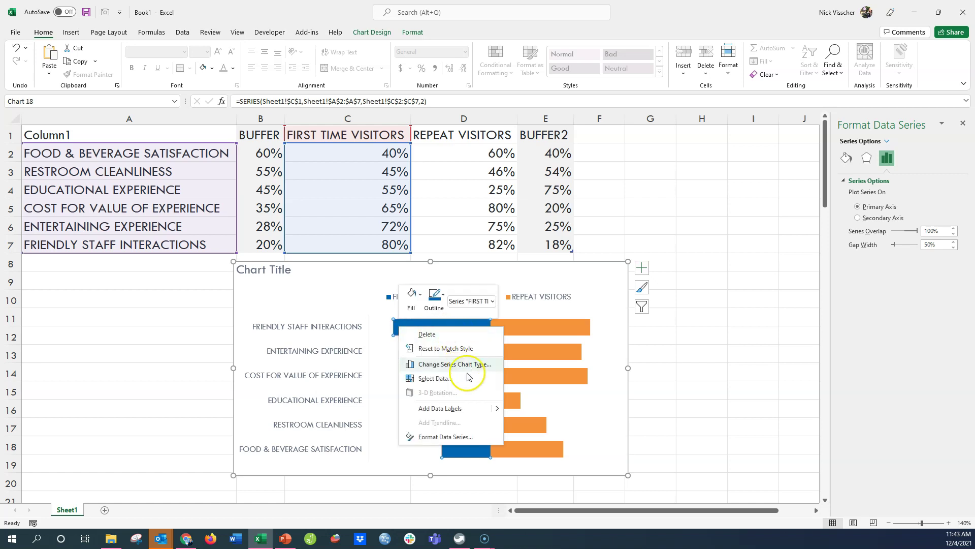
left_click(468, 416)
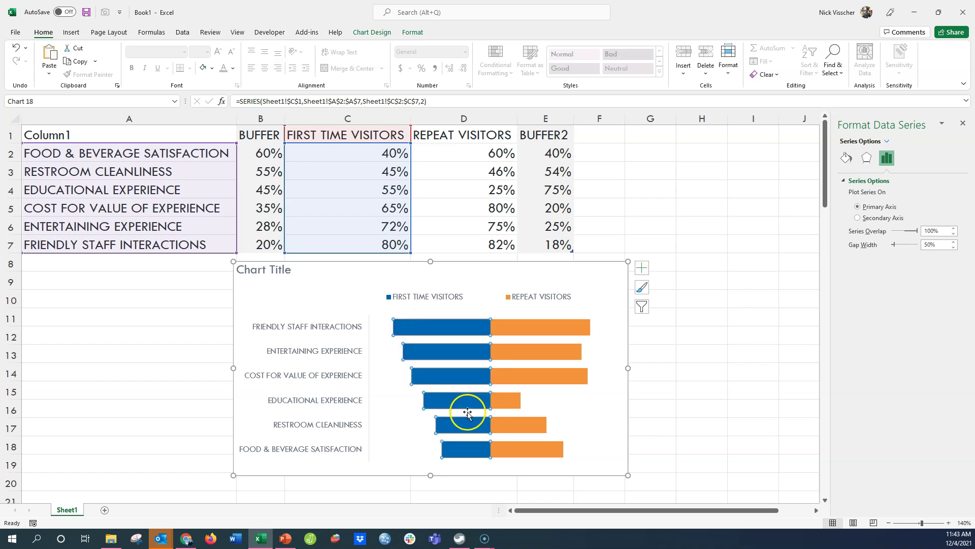
left_click(439, 327)
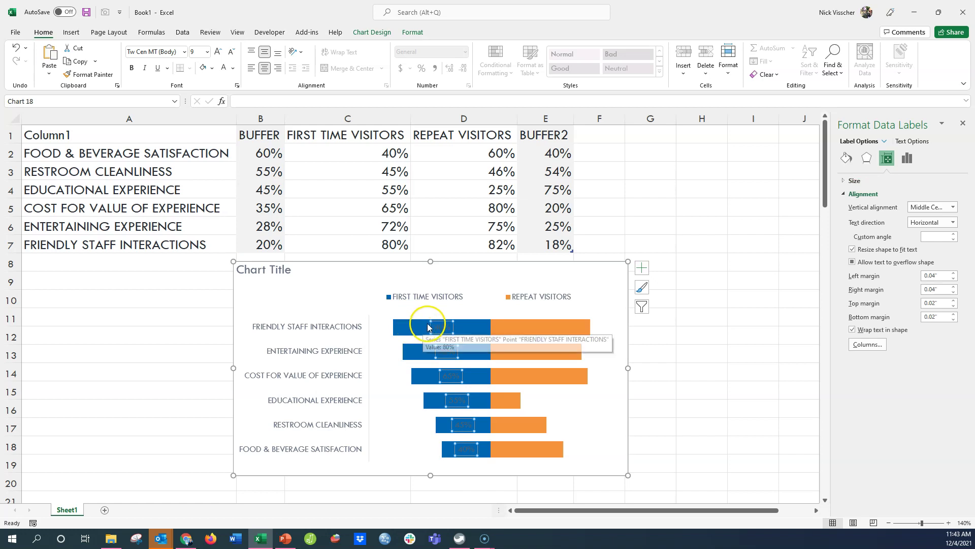
left_click(132, 68)
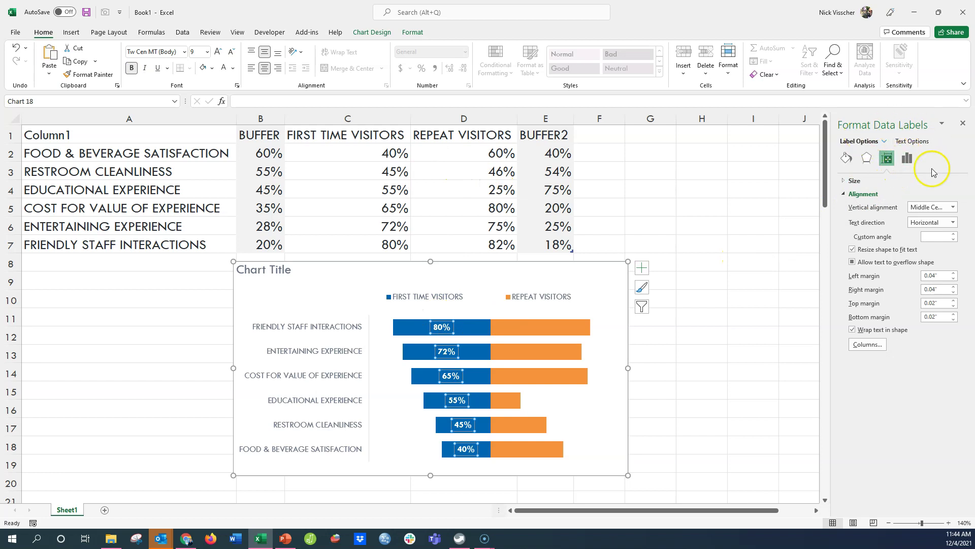
left_click(911, 159)
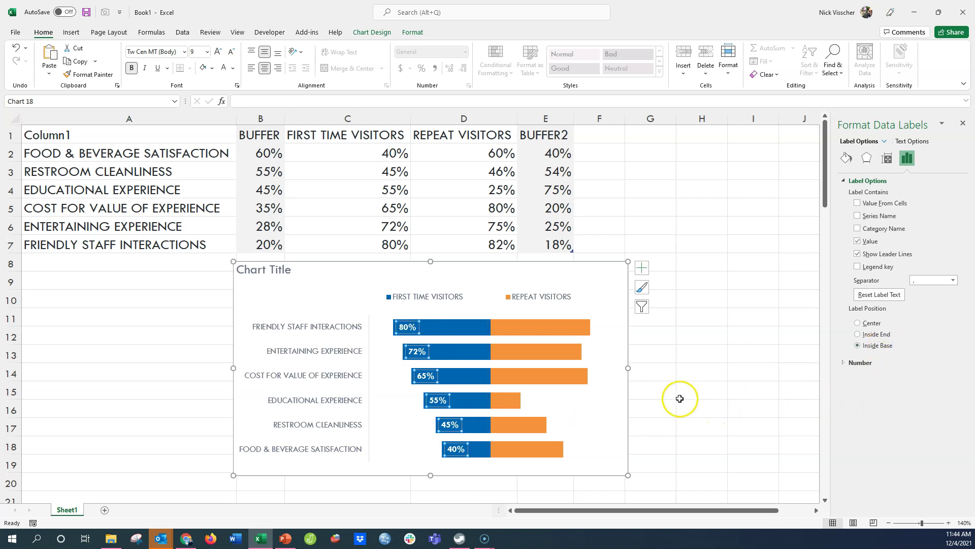
Add data labels to the REPEAT VISITORS bars in bold white text, positioned at Inside End
left_click(498, 330)
right_click(502, 329)
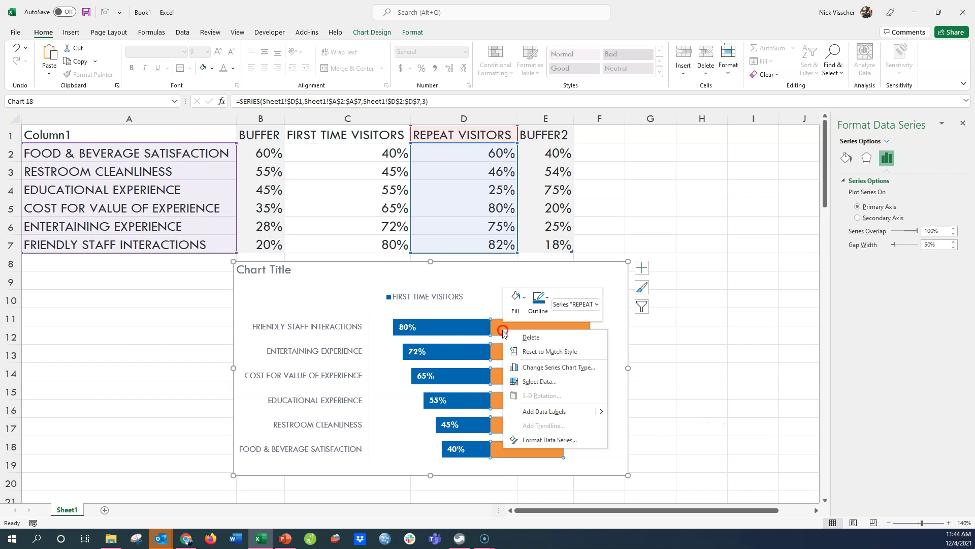
left_click(526, 409)
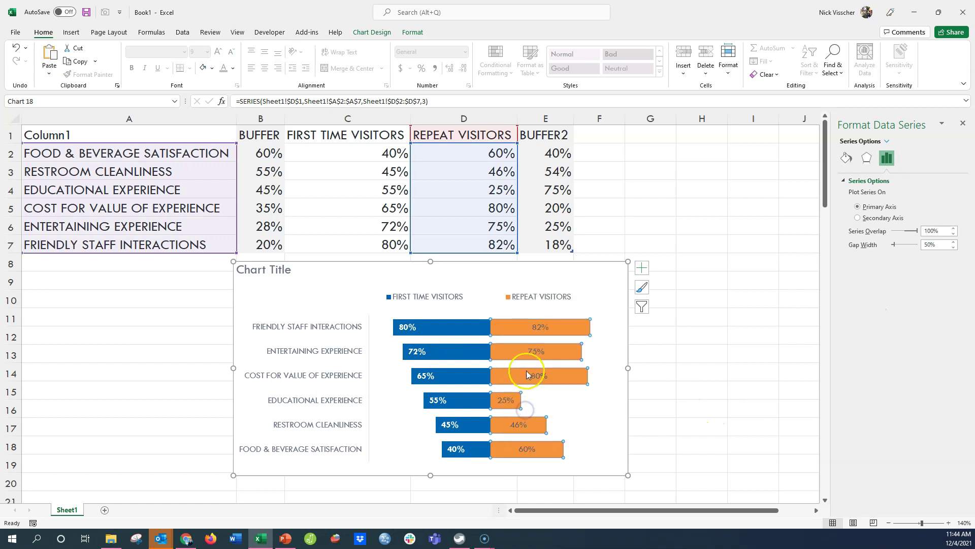
left_click(538, 326)
left_click(217, 70)
left_click(131, 67)
left_click(907, 158)
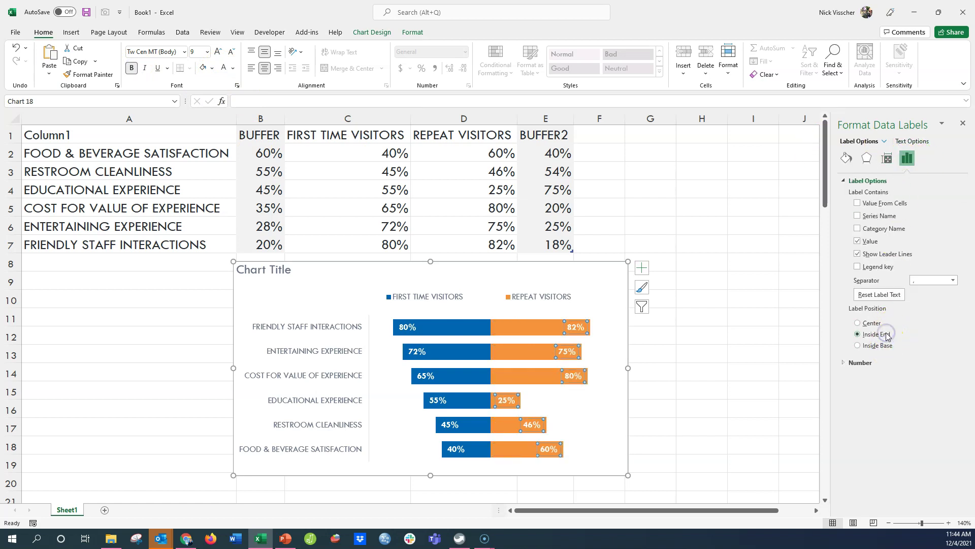
left_click(699, 415)
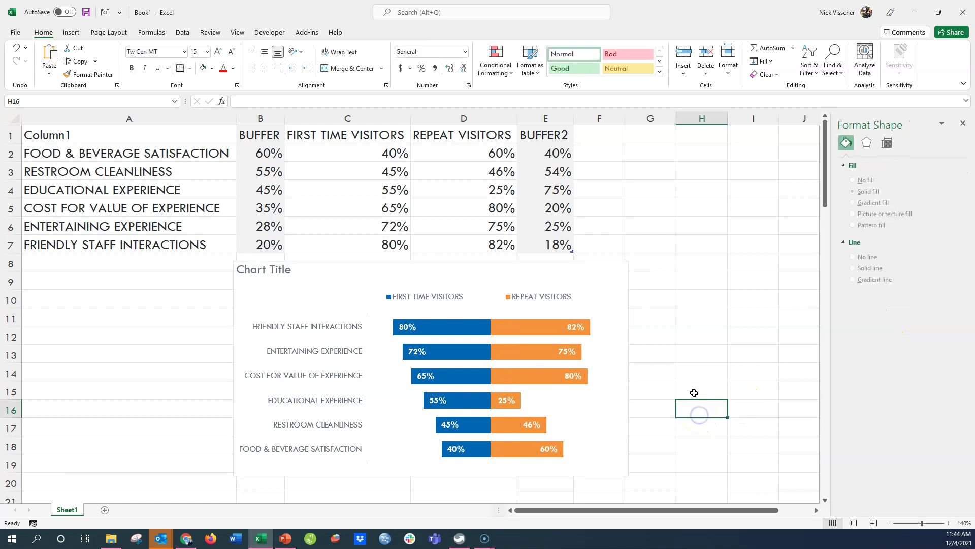
Nudge the chart slightly up and to the right, and set the chart area border to no line
left_click(307, 264)
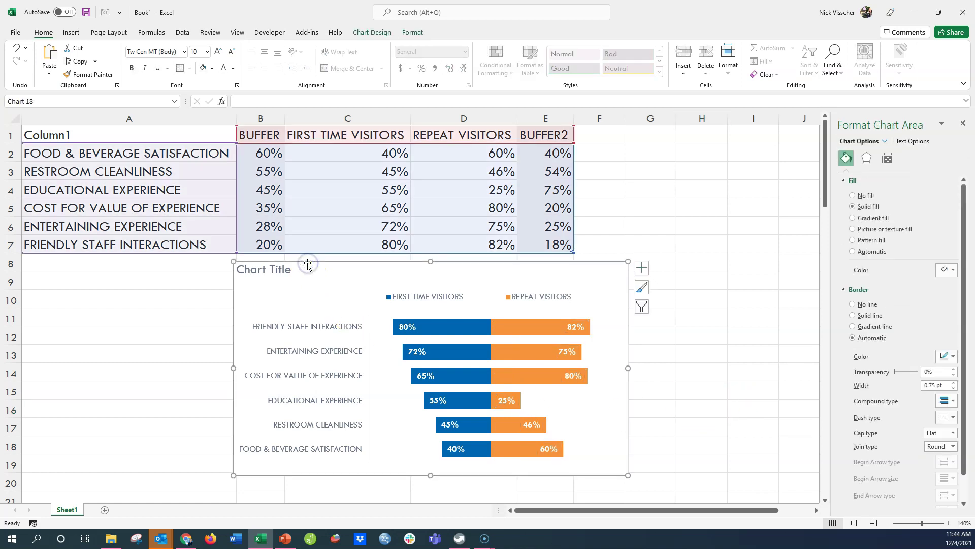
left_click_drag(308, 263, 310, 261)
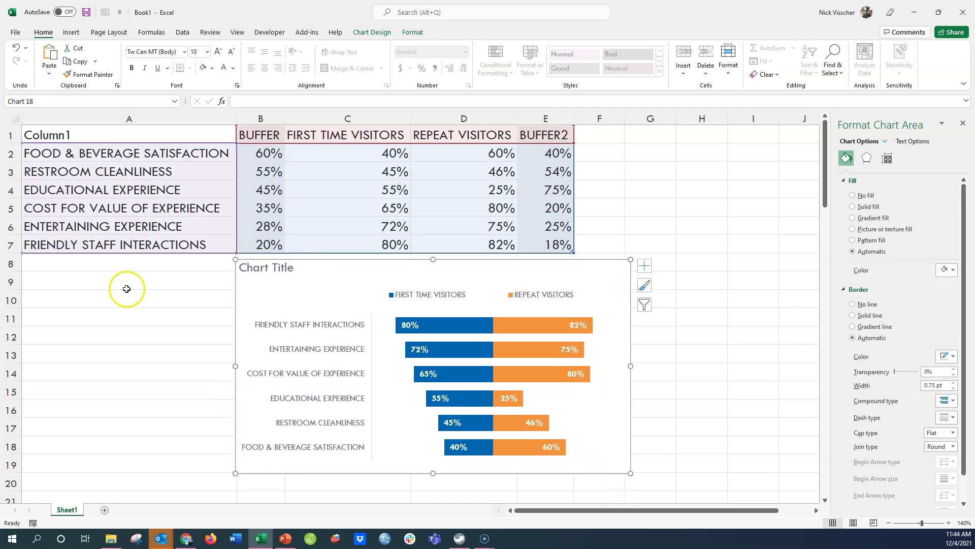
left_click(463, 257)
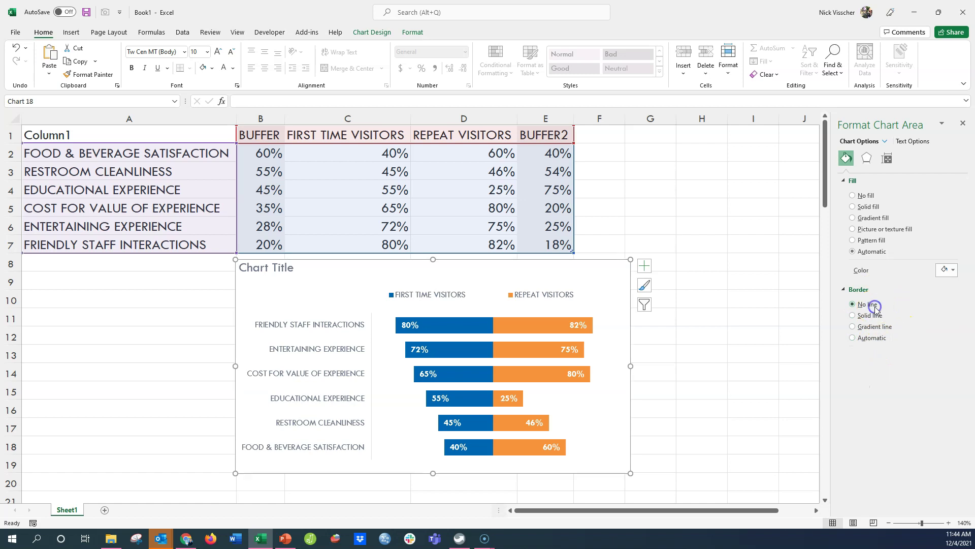
left_click(699, 315)
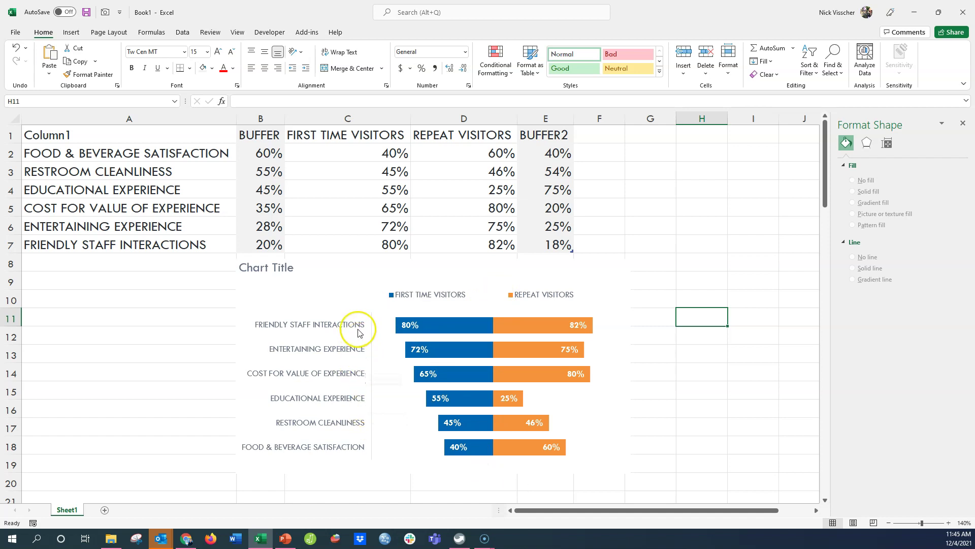
left_click(369, 318)
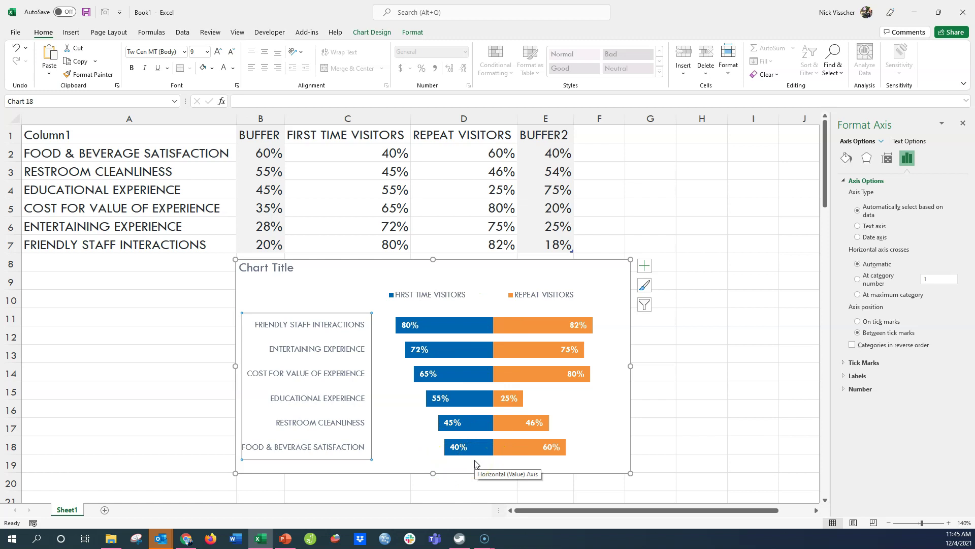
left_click(526, 488)
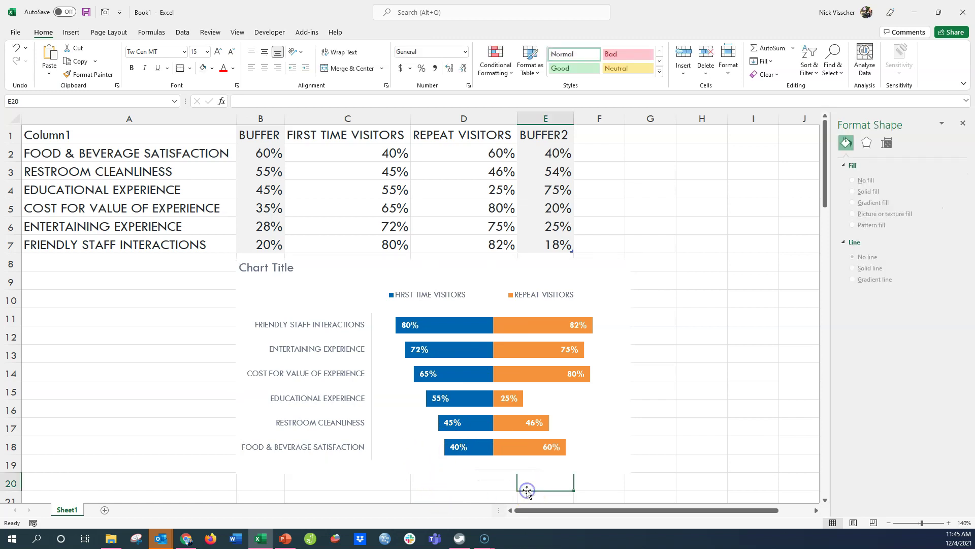
left_click(518, 464)
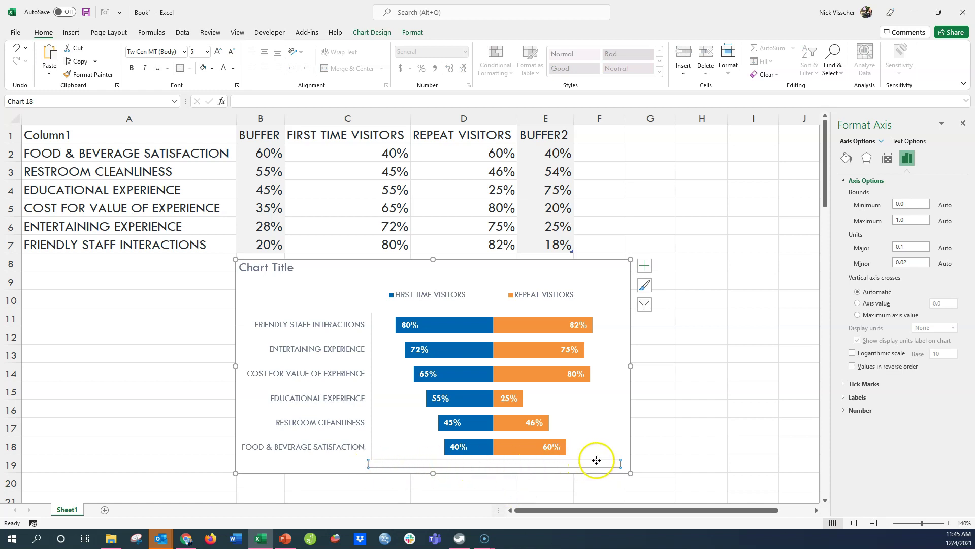
Format the horizontal value axis so the vertical axis crosses at axis value 0.5
right_click(597, 463)
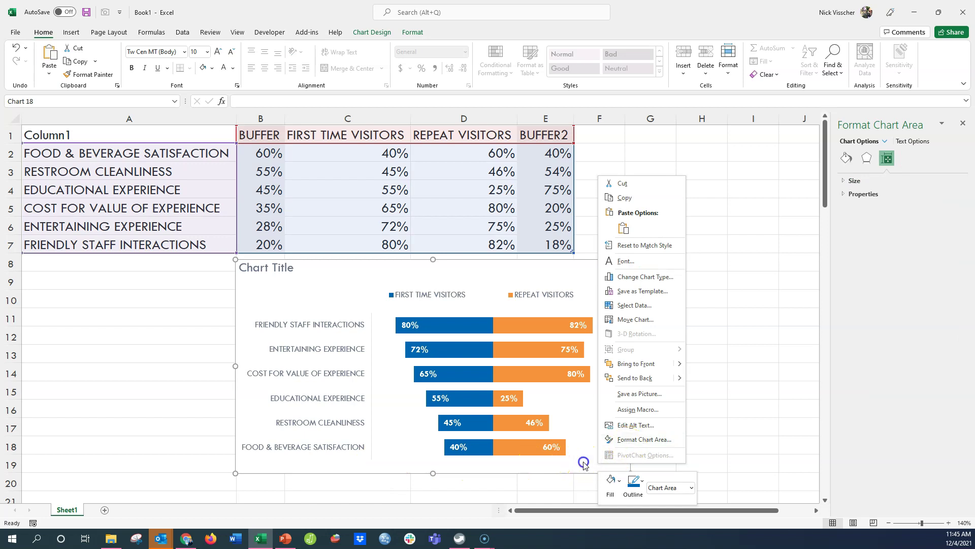
left_click(584, 462)
left_click(561, 466)
right_click(552, 465)
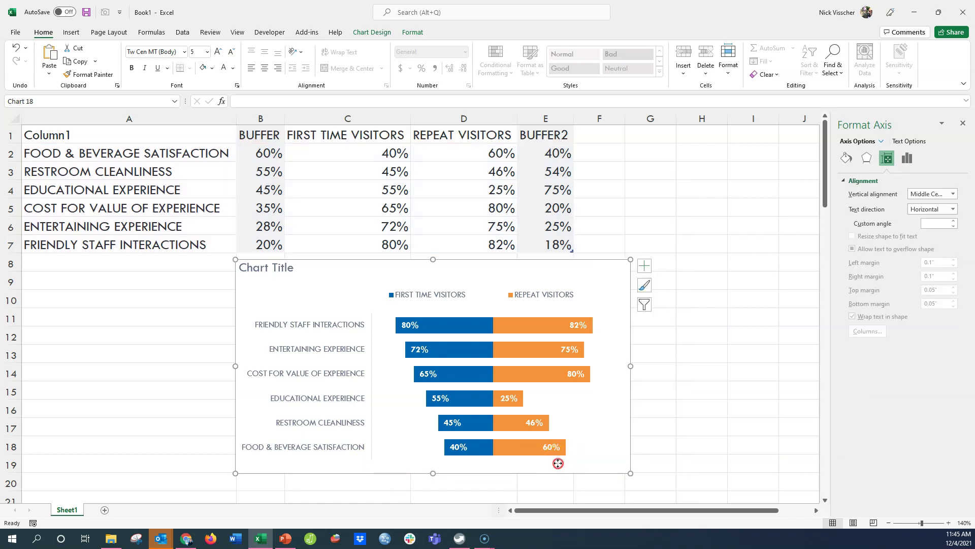
left_click(552, 464)
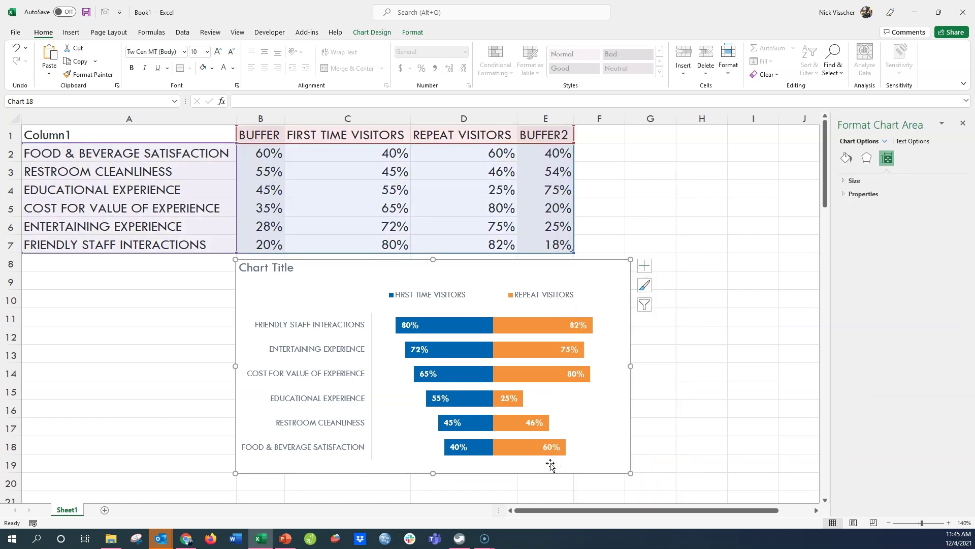
left_click(547, 465)
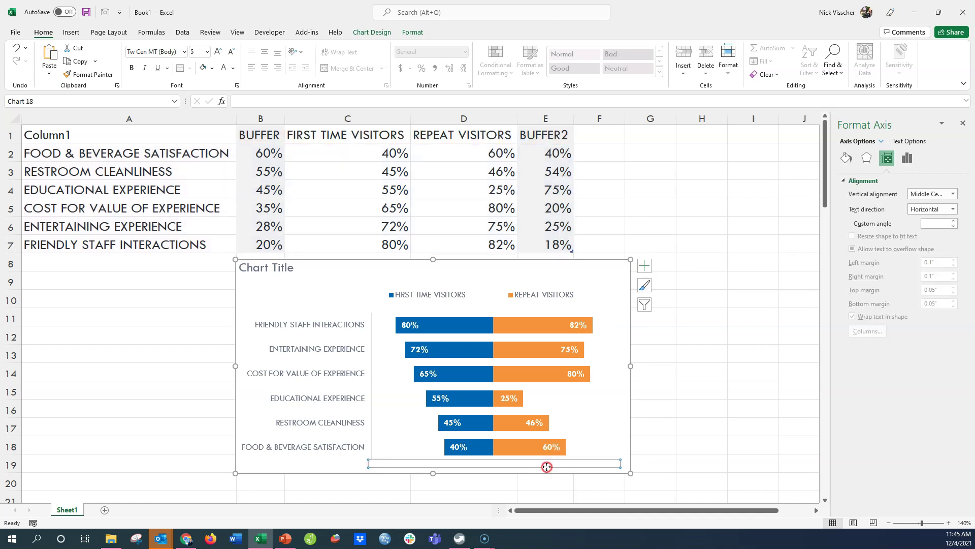
right_click(546, 466)
left_click(559, 460)
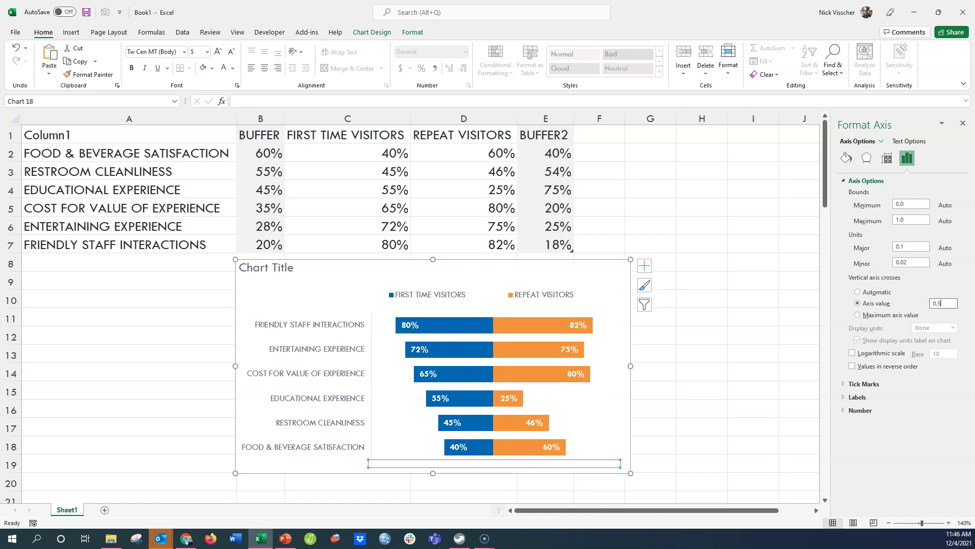
key("Return")
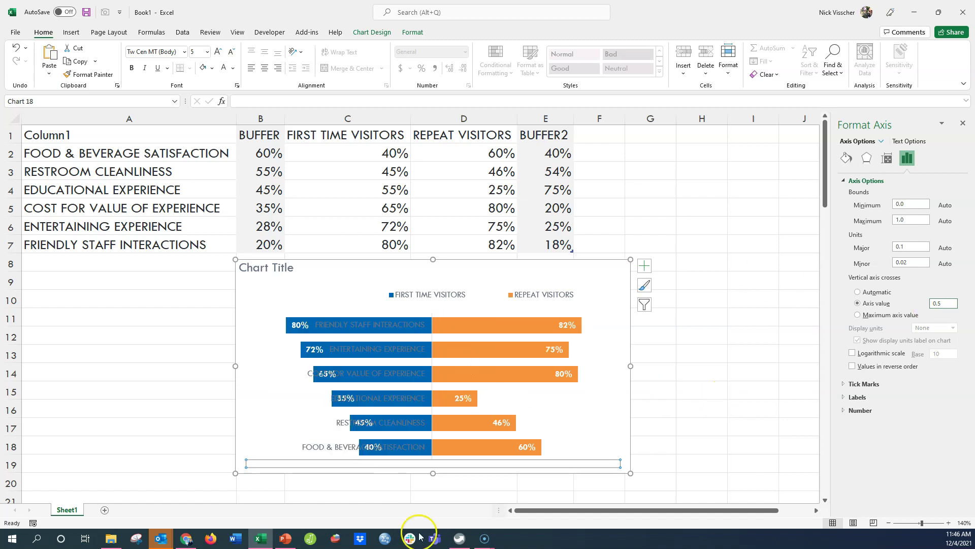
Set the label position of the vertical category axis to Low
left_click(385, 328)
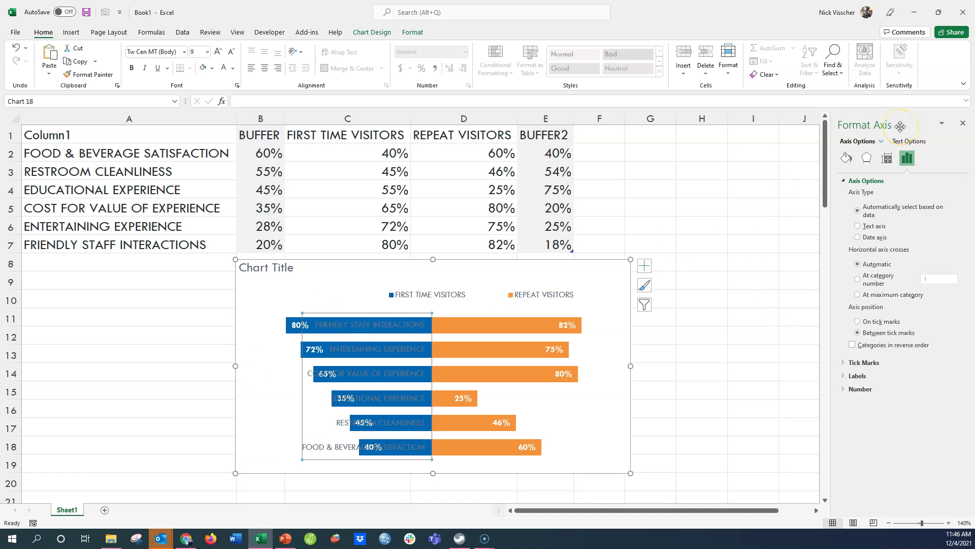
left_click(844, 379)
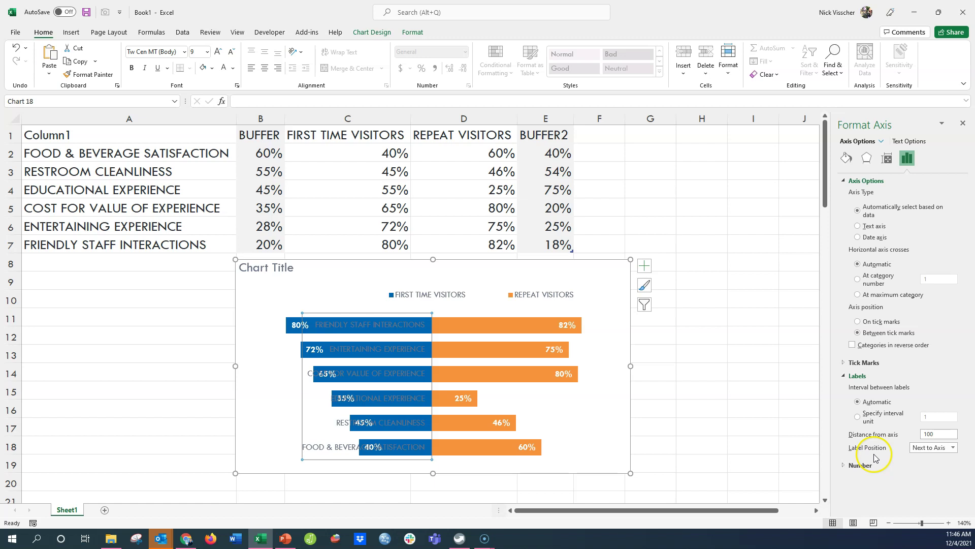
left_click(953, 448)
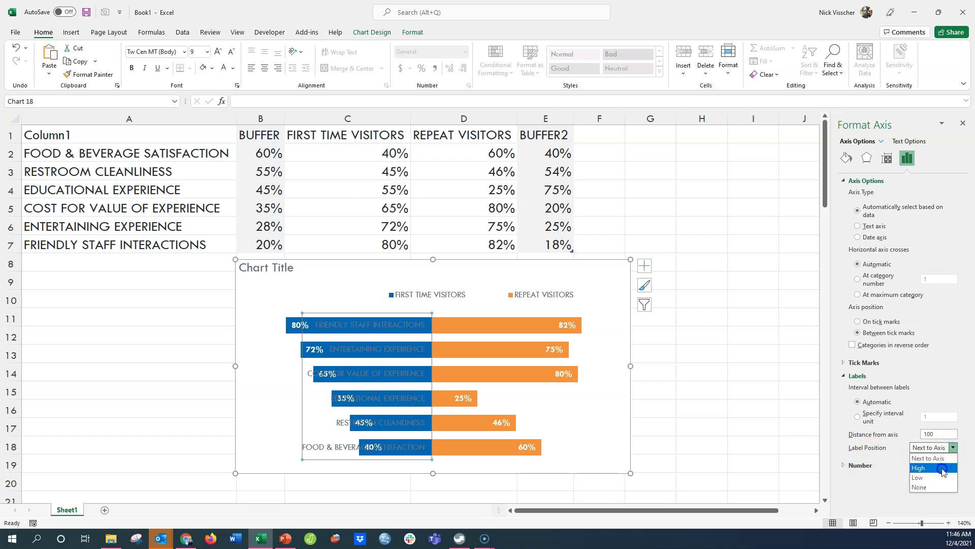
left_click(942, 468)
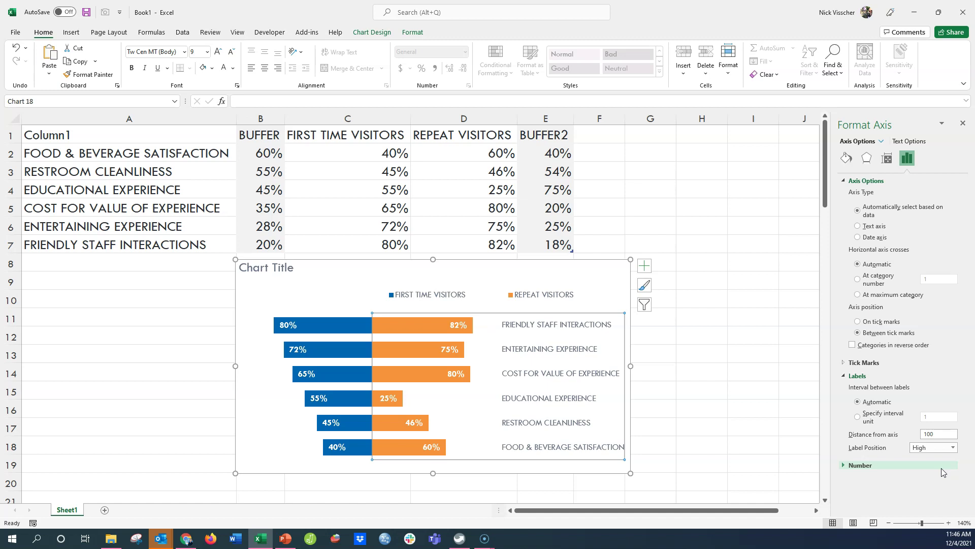
left_click(946, 448)
left_click(940, 479)
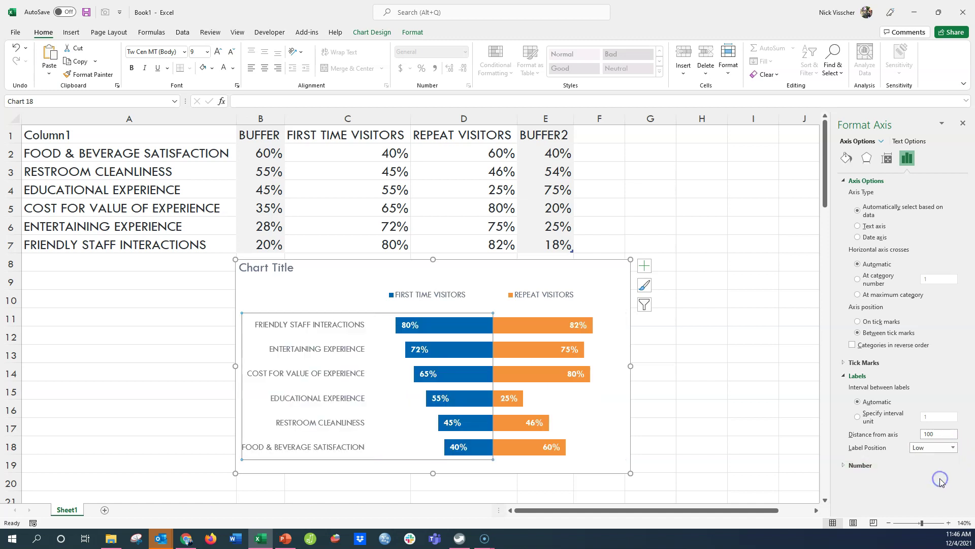
left_click(767, 417)
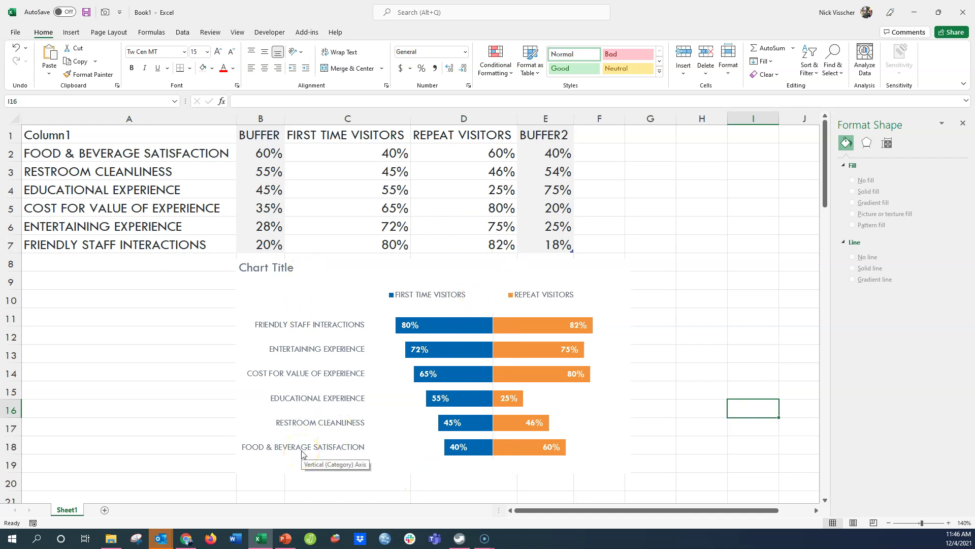
Format the chart's vertical axis as a solid gray line 2 pt wide
left_click(348, 324)
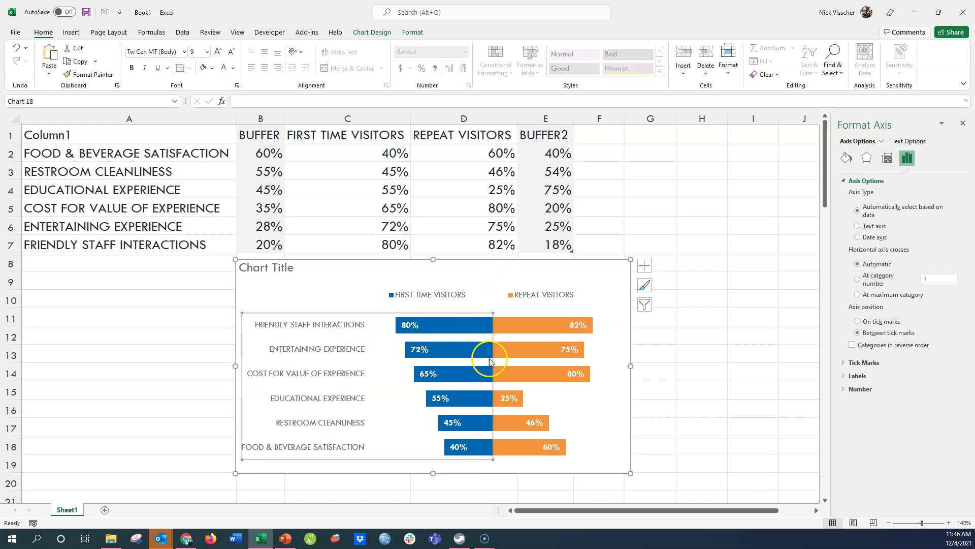
left_click(845, 158)
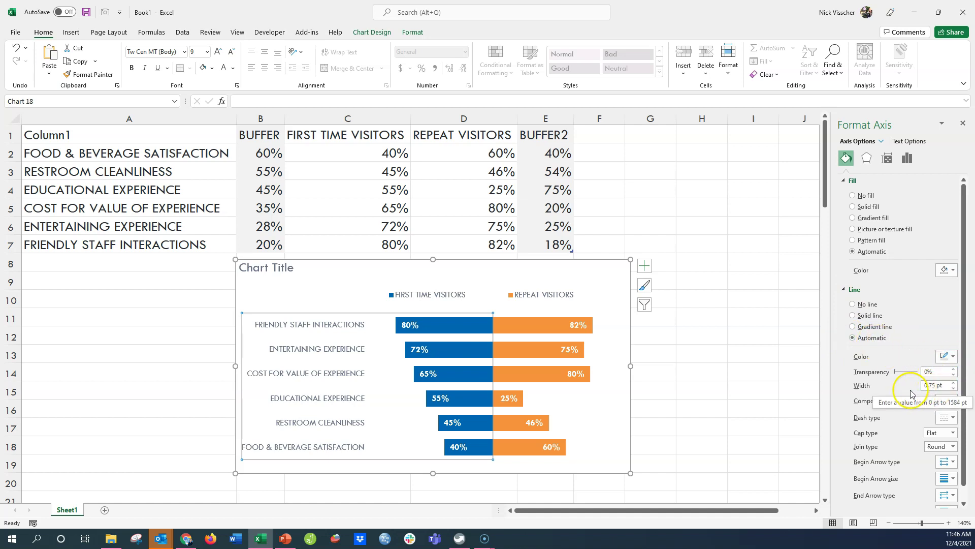
left_click(953, 386)
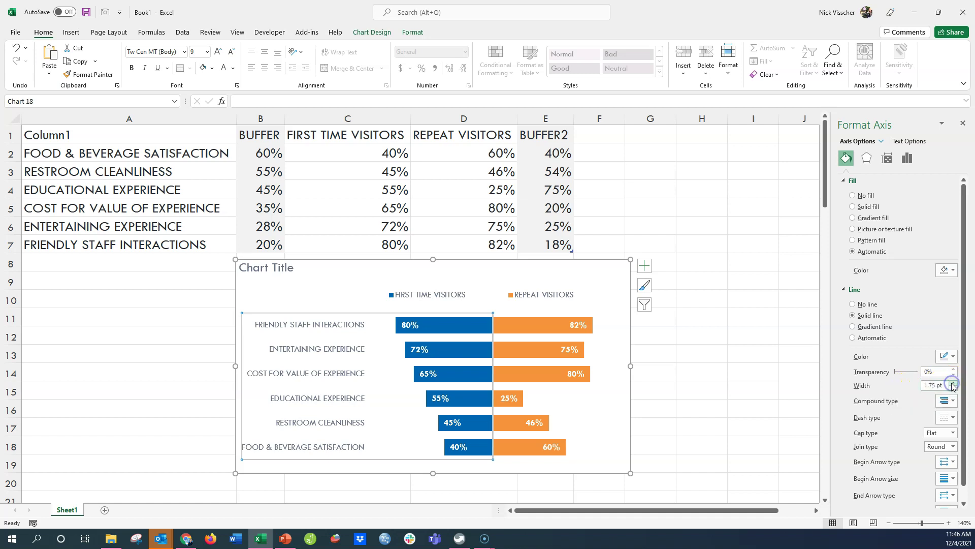
left_click(951, 356)
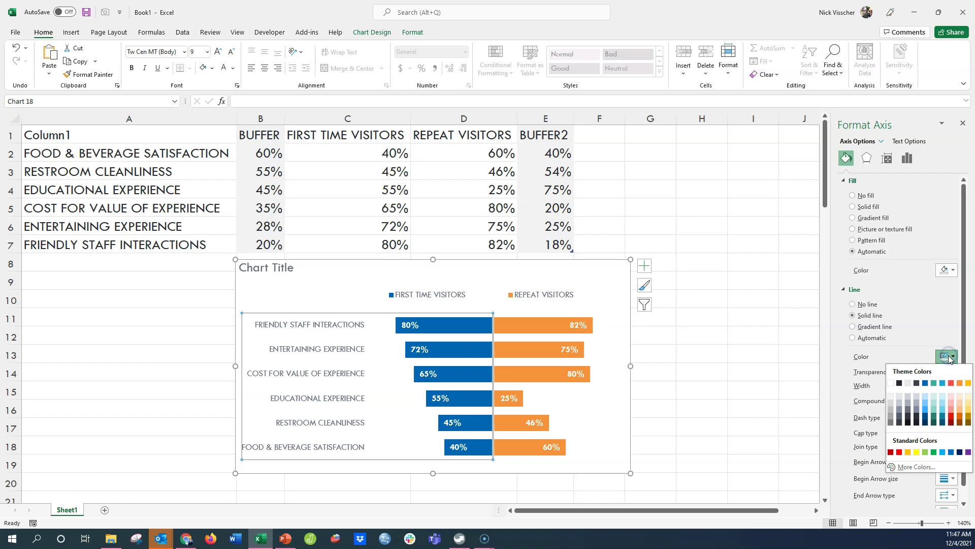
left_click(894, 413)
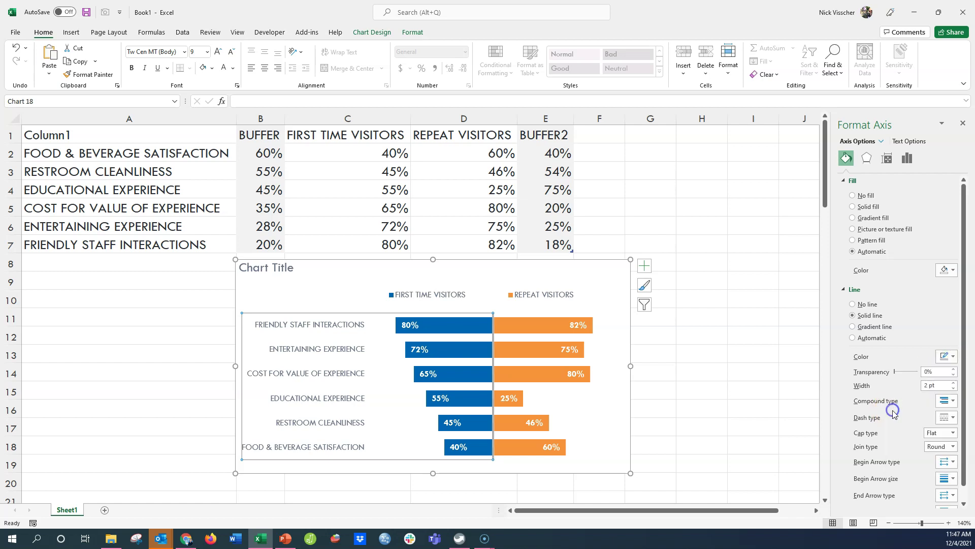
left_click(714, 413)
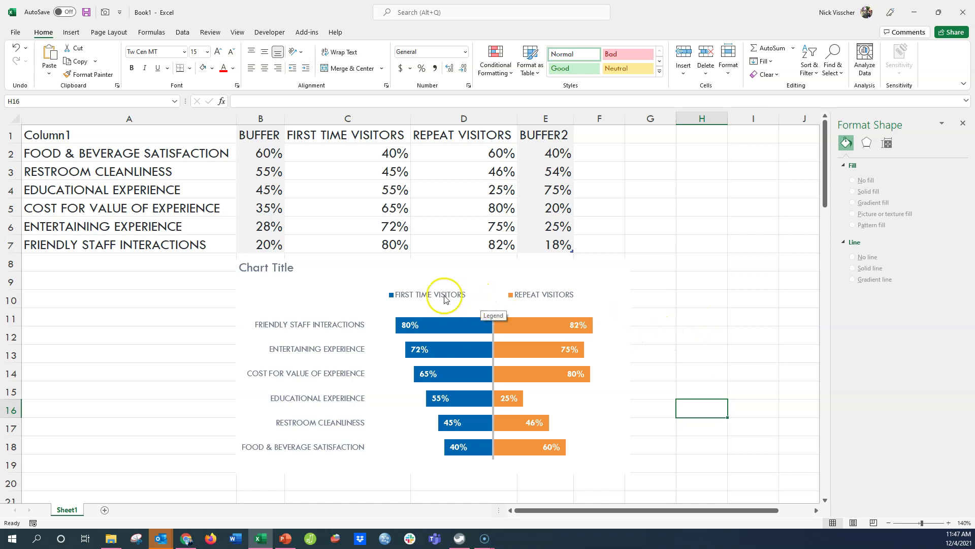
Look over the finished Students versus Teachers example charts further down the sheet
left_click(465, 262)
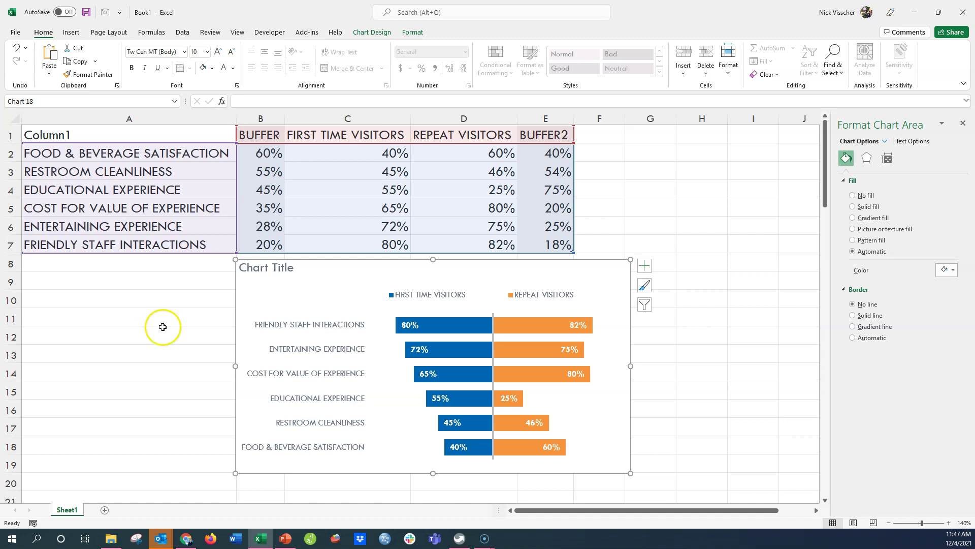
left_click_drag(827, 133, 827, 292)
scroll(663, 250, "down", 17)
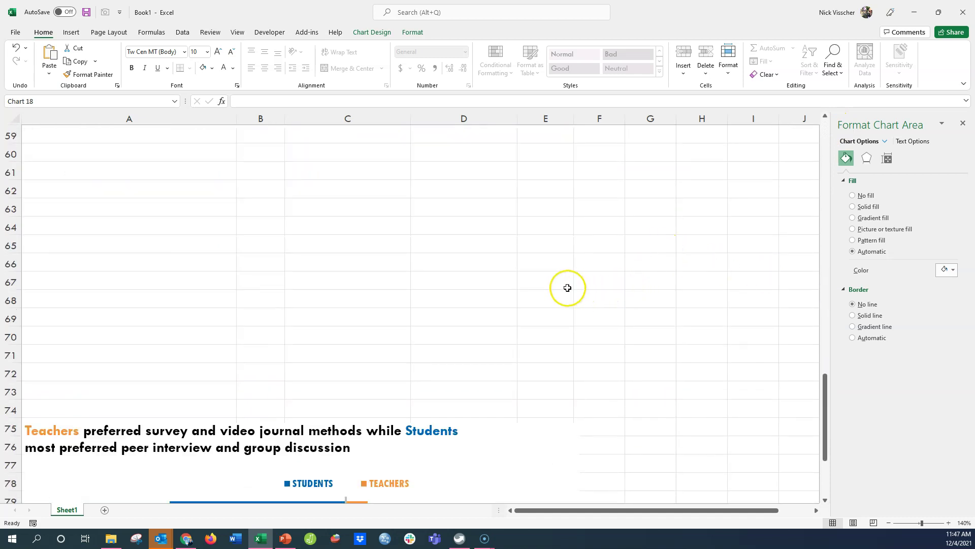
scroll(515, 261, "up", 1)
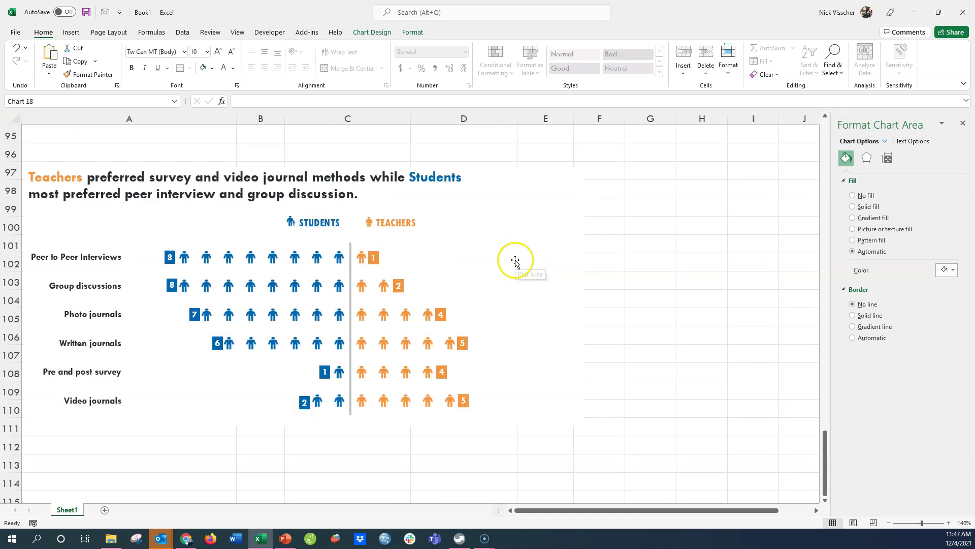